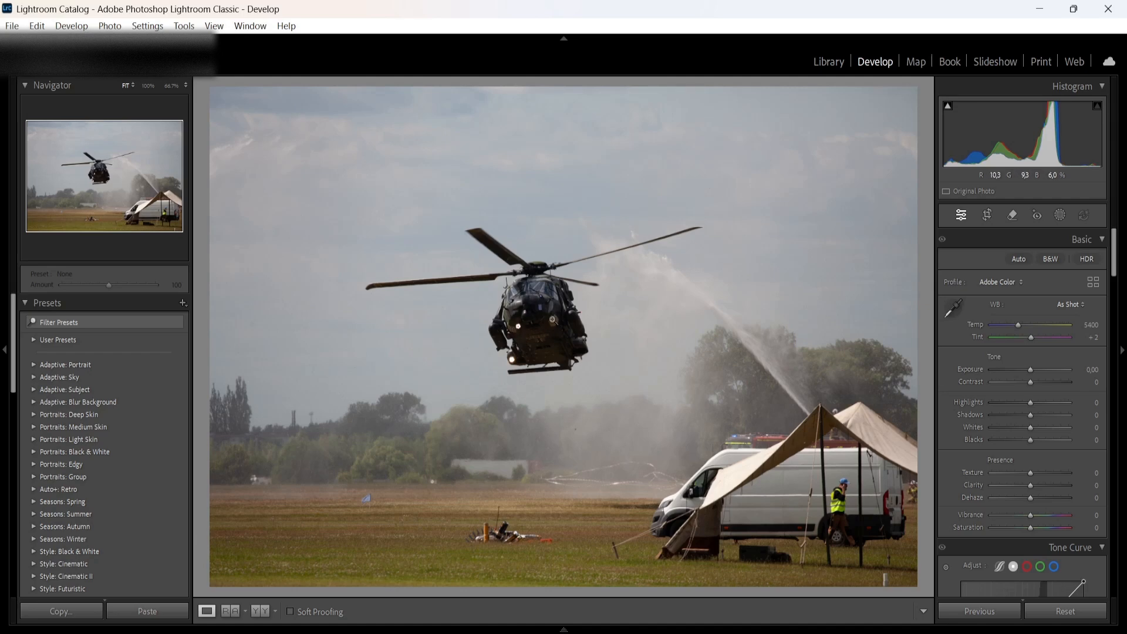
# Crop the photo tightly around the helicopter body, keeping the original aspect ratio
pyautogui.click(553, 320)
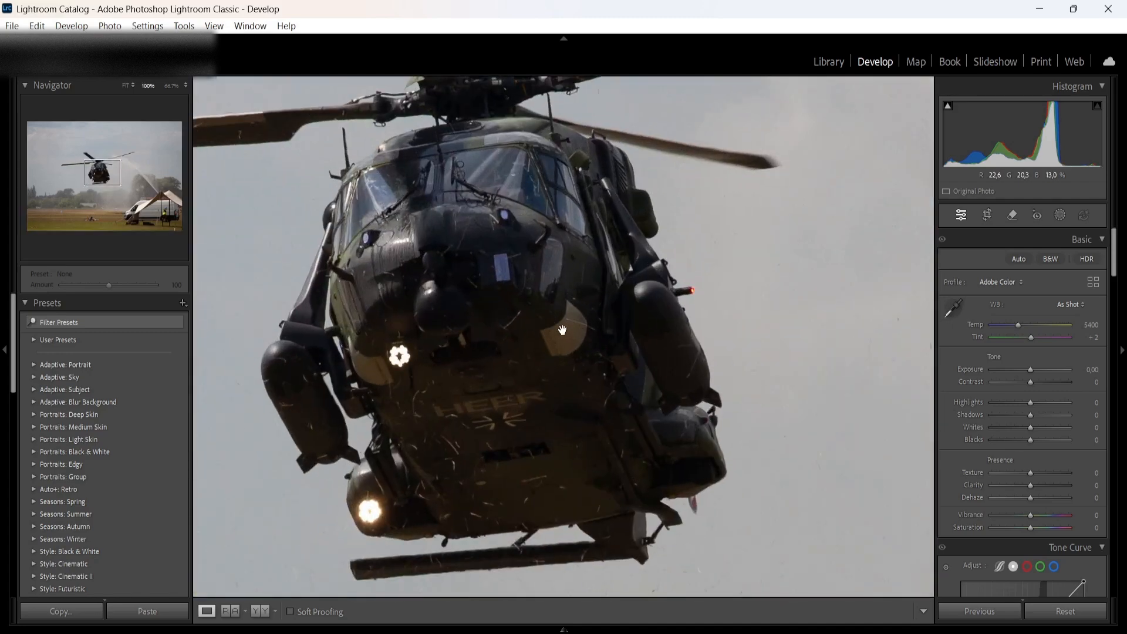
pyautogui.click(836, 245)
pyautogui.click(986, 215)
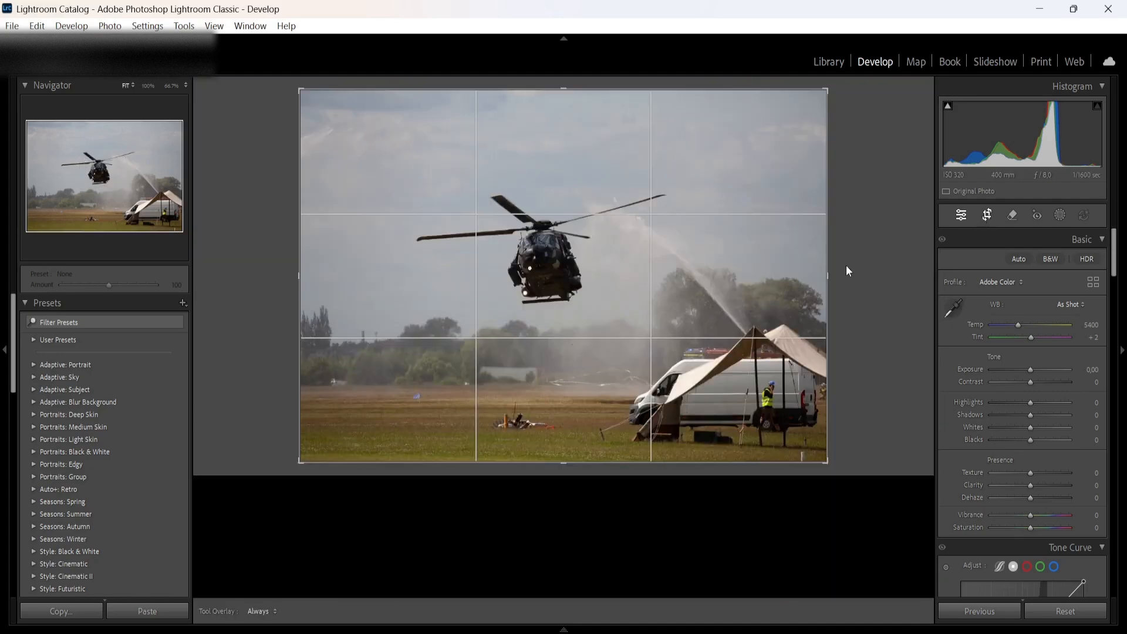
pyautogui.moveTo(563, 585); pyautogui.dragTo(594, 194)
pyautogui.moveTo(564, 403); pyautogui.dragTo(566, 410)
pyautogui.moveTo(569, 349); pyautogui.dragTo(568, 353)
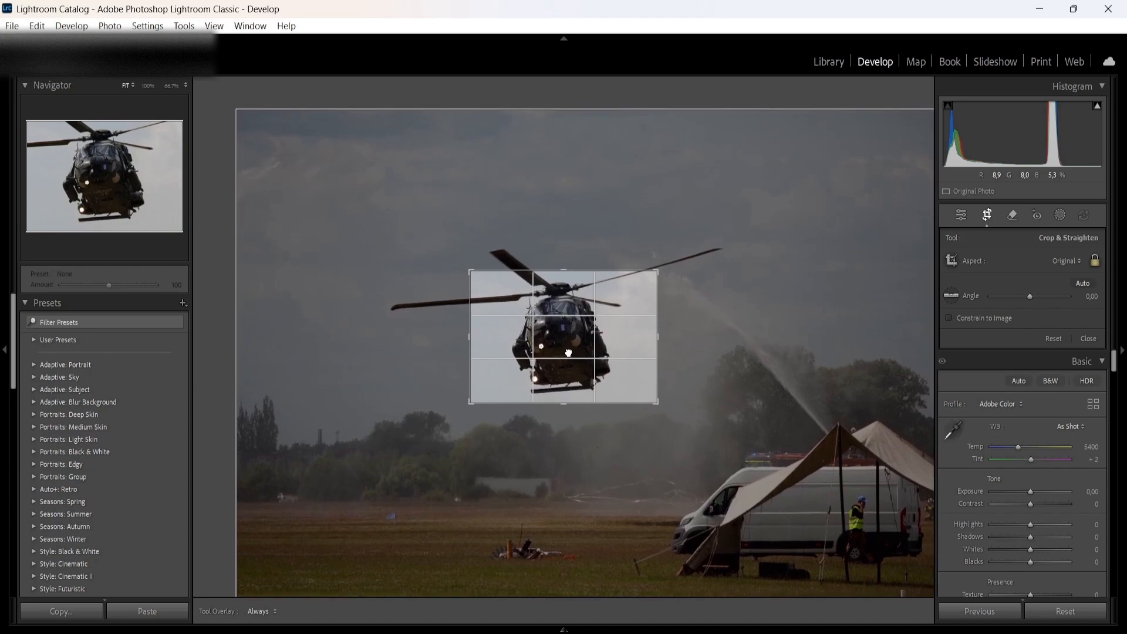
pyautogui.moveTo(566, 271); pyautogui.dragTo(568, 269)
pyautogui.press('Return')
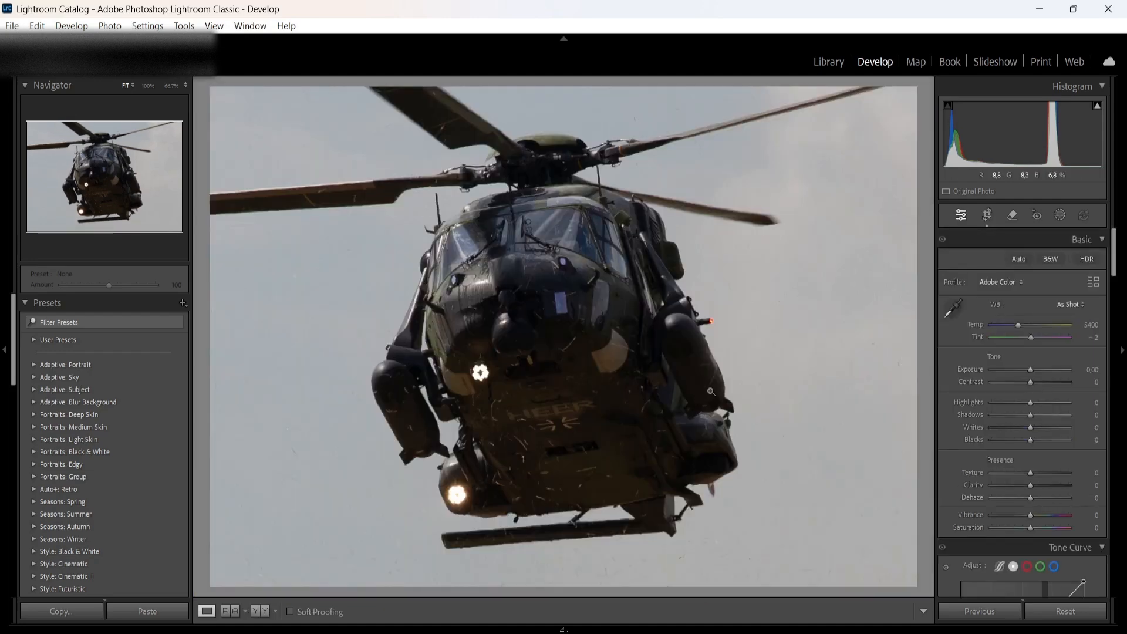
# Set the photo's exposure to +1.14, contrast to +32 and highlights to −62
pyautogui.click(567, 346)
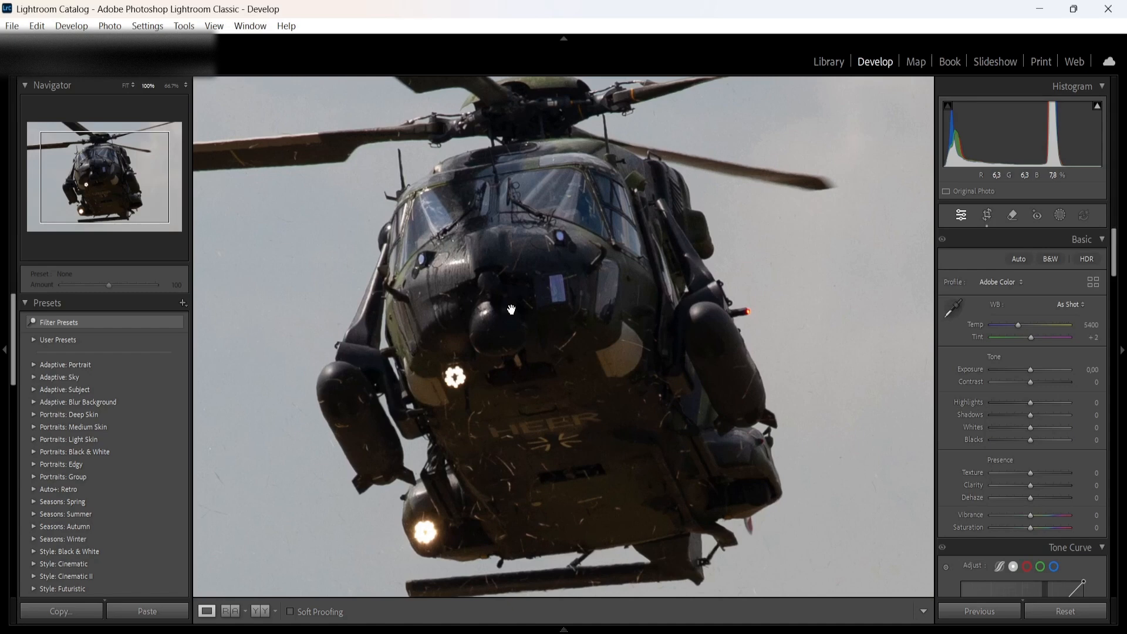
pyautogui.click(511, 309)
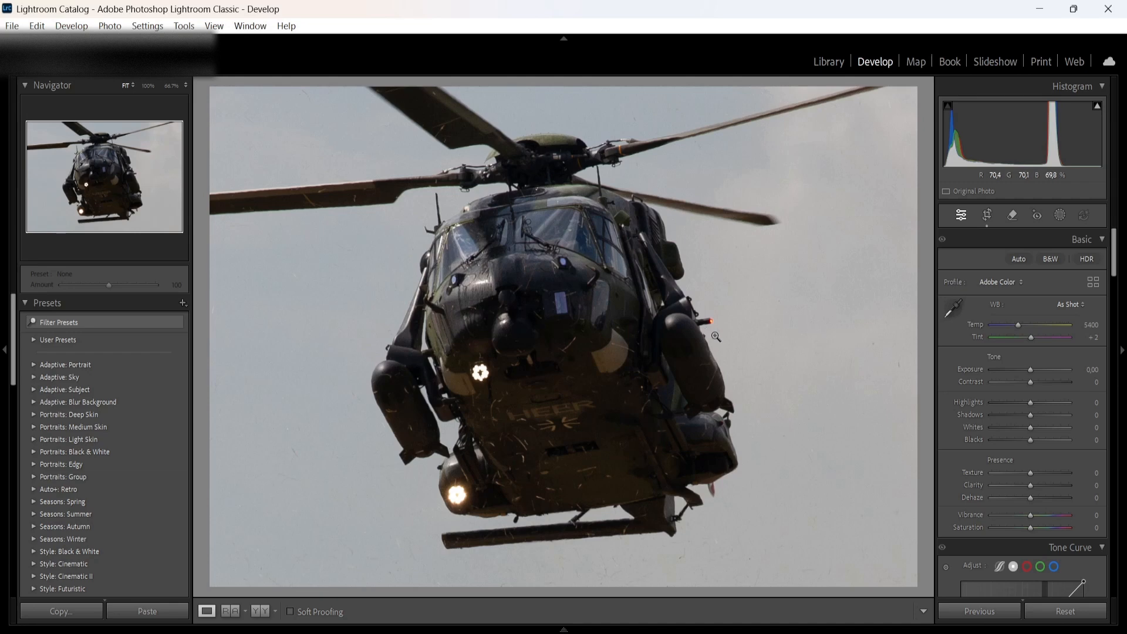
pyautogui.click(522, 297)
pyautogui.click(527, 297)
pyautogui.moveTo(1031, 370); pyautogui.dragTo(1040, 369)
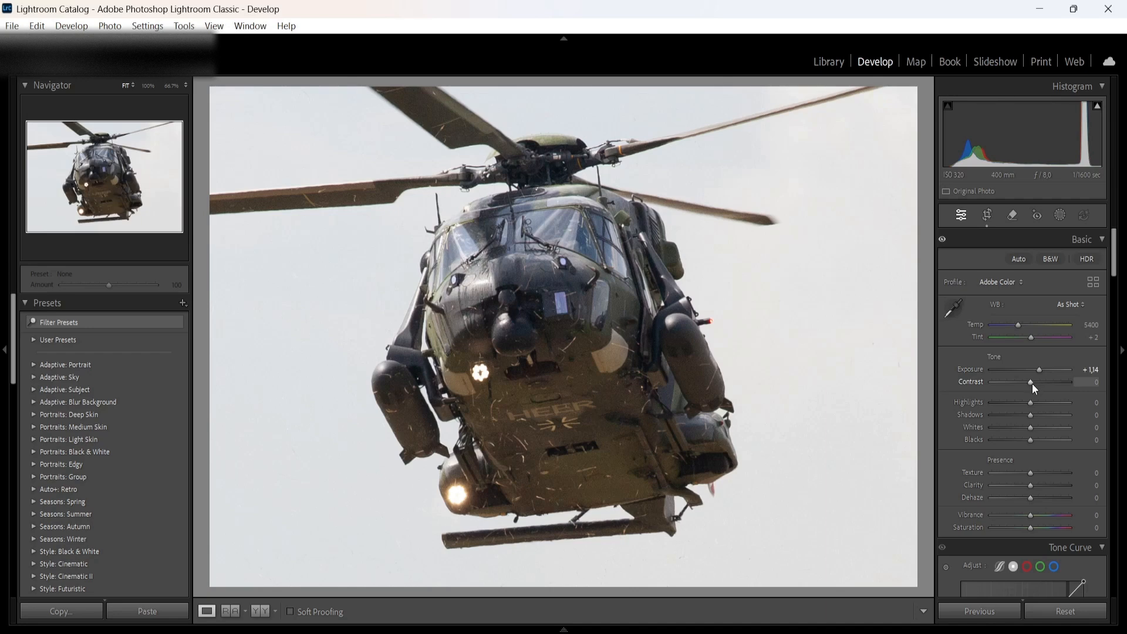
pyautogui.moveTo(1033, 385); pyautogui.dragTo(1046, 385)
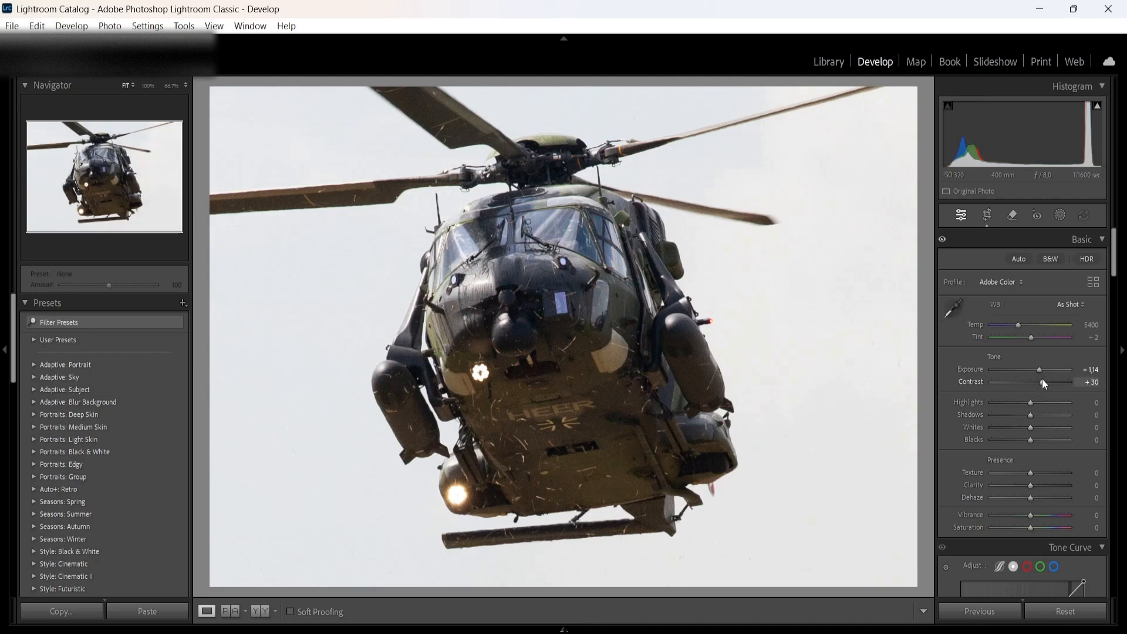
pyautogui.moveTo(1043, 379); pyautogui.dragTo(1006, 408)
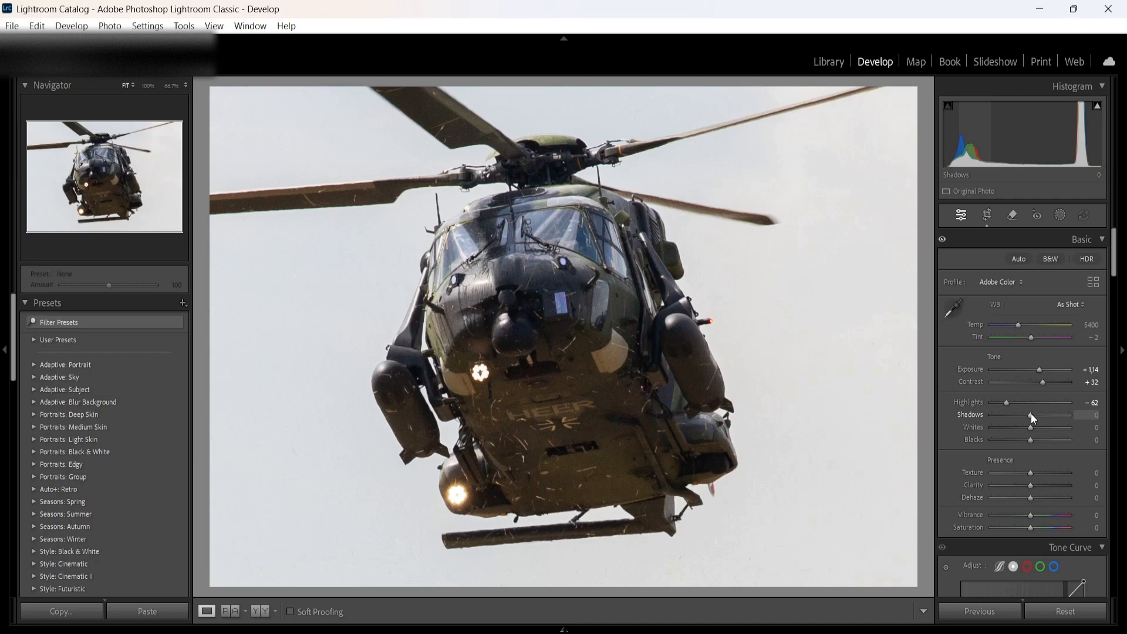
# Set the shadows to +47, the whites to +24 and the blacks to −24
pyautogui.moveTo(1031, 413)
pyautogui.mouseDown()
pyautogui.moveTo(1061, 418)
pyautogui.moveTo(1048, 416)
pyautogui.mouseUp()
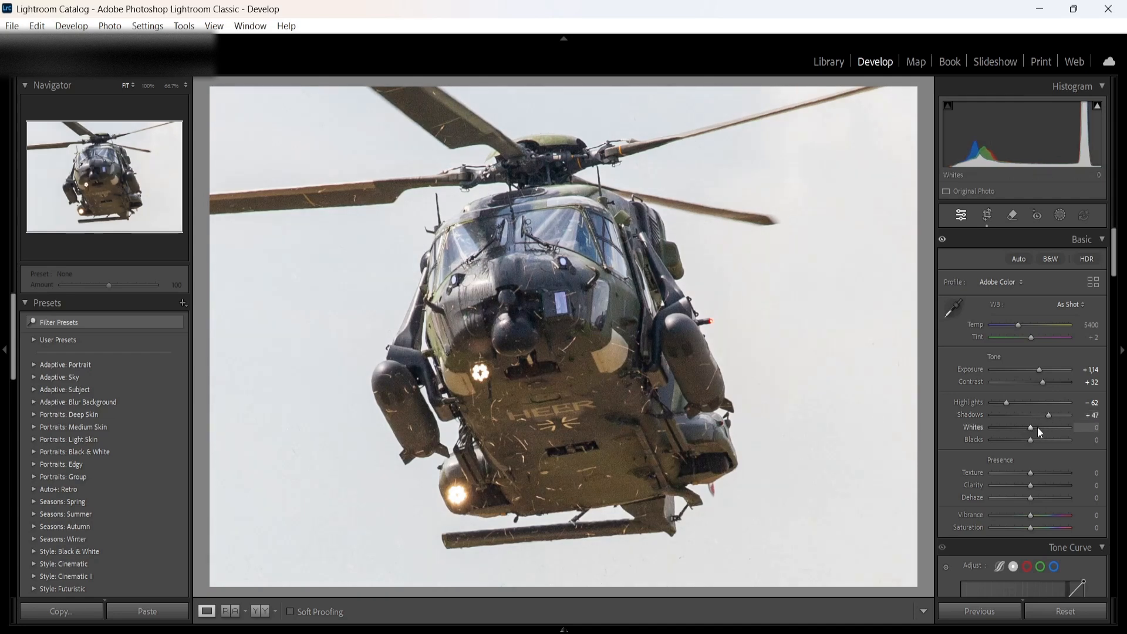
pyautogui.click(1039, 428)
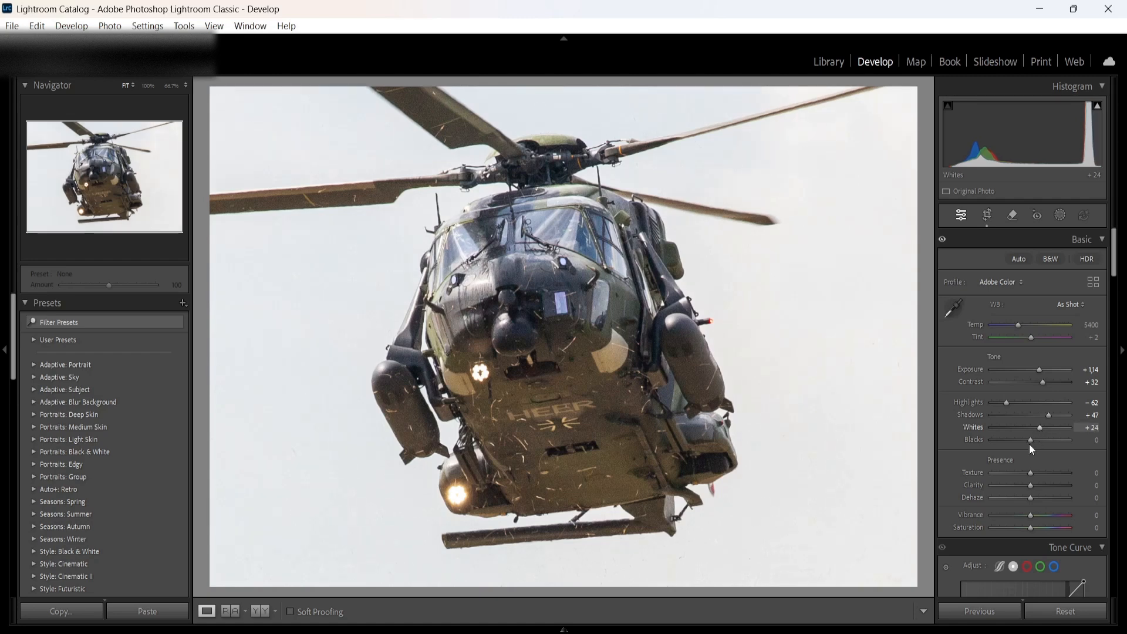
pyautogui.moveTo(1029, 444); pyautogui.dragTo(1016, 442)
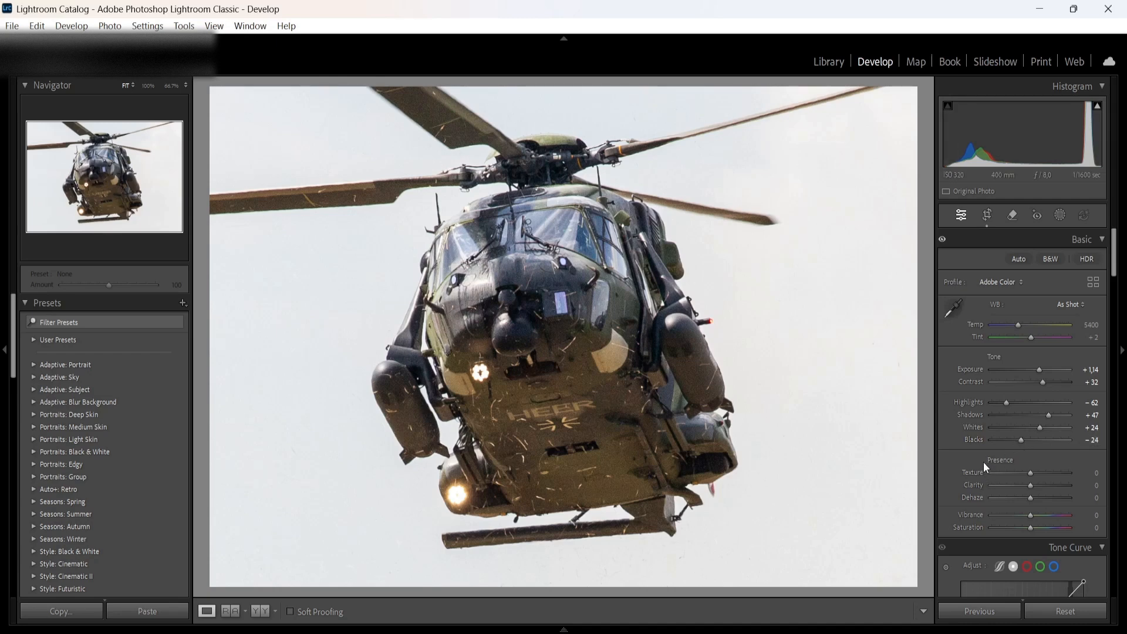
# Strengthen the photo's presence with texture +55, clarity +95 and dehaze +15
pyautogui.scroll(-3, 986, 449)
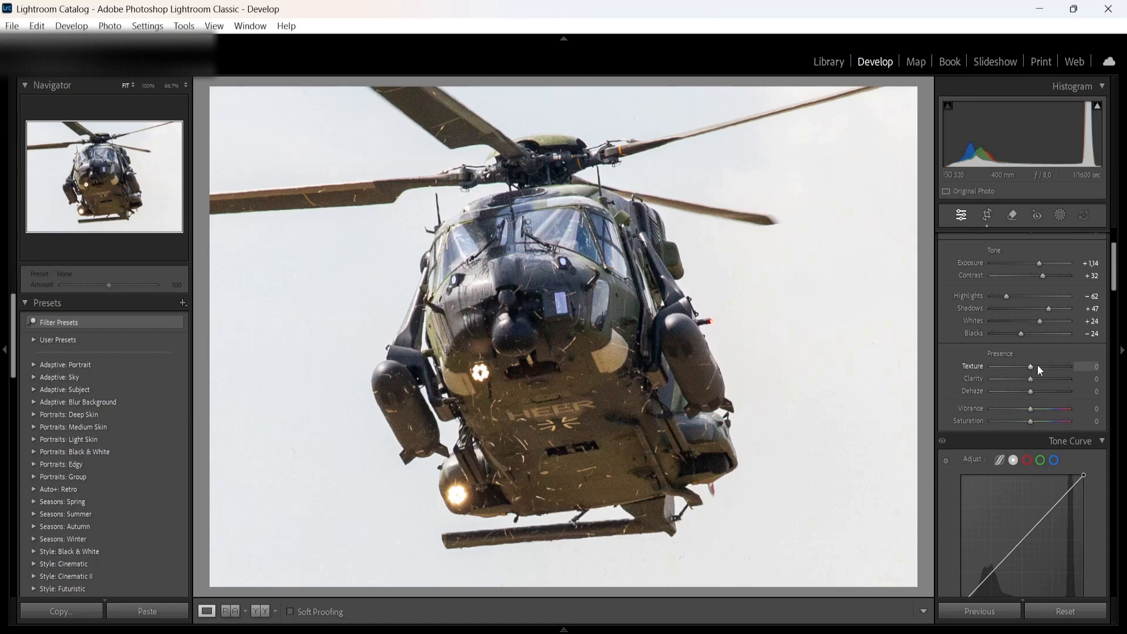
pyautogui.moveTo(1043, 366); pyautogui.dragTo(1052, 373)
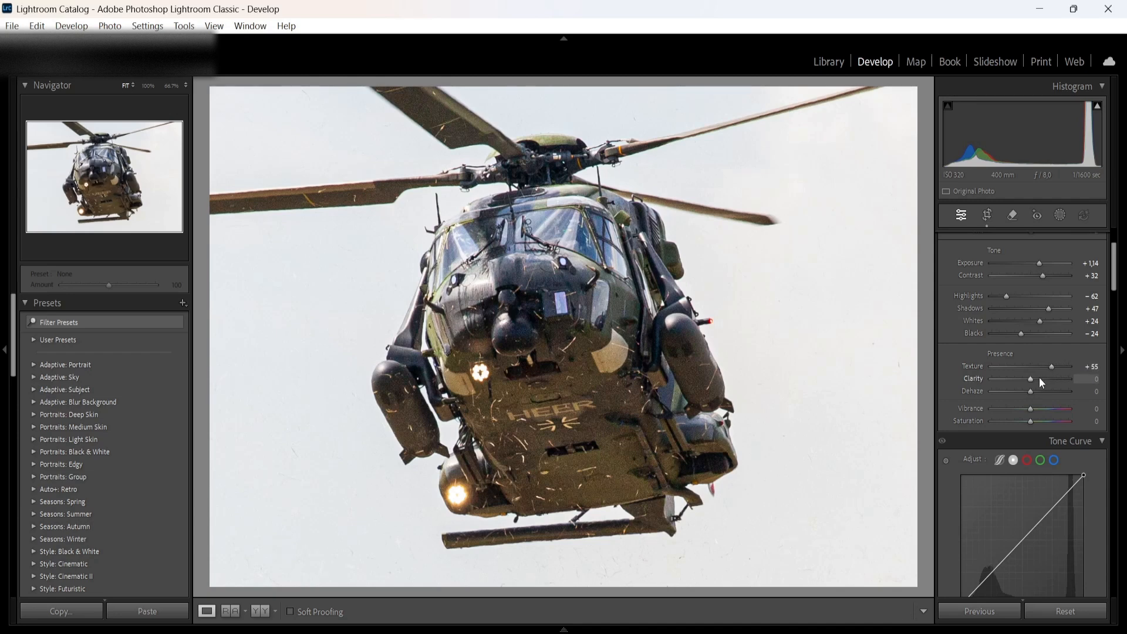
pyautogui.moveTo(1038, 378)
pyautogui.mouseDown()
pyautogui.moveTo(1067, 385)
pyautogui.moveTo(1037, 394)
pyautogui.mouseUp()
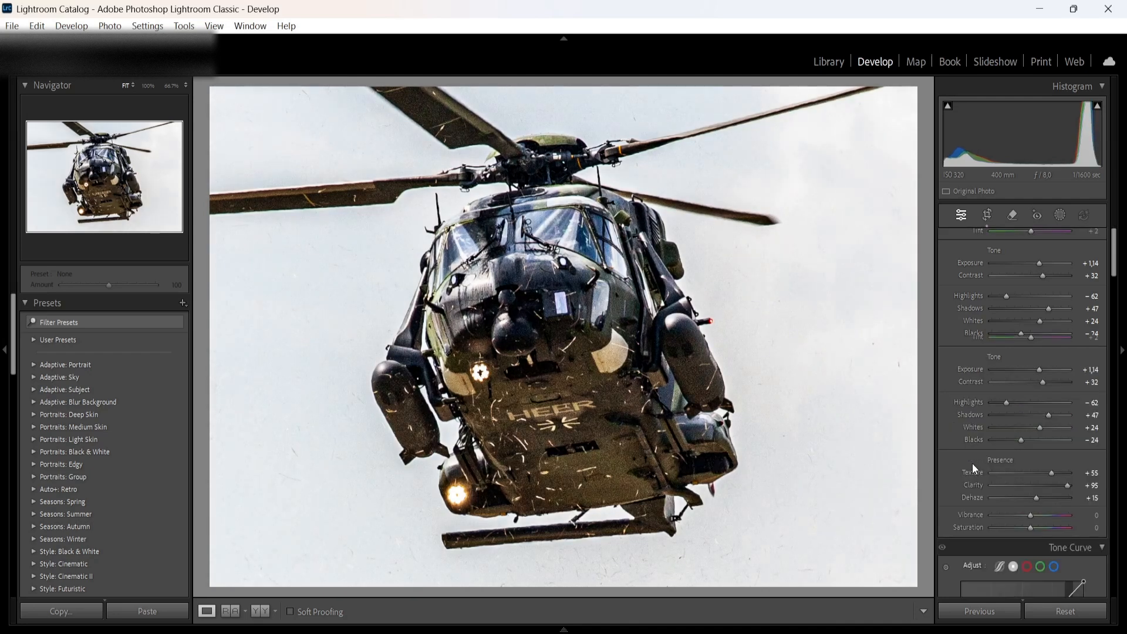
# Convert the photo to black and white and expand the user presets group
pyautogui.scroll(3, 1061, 295)
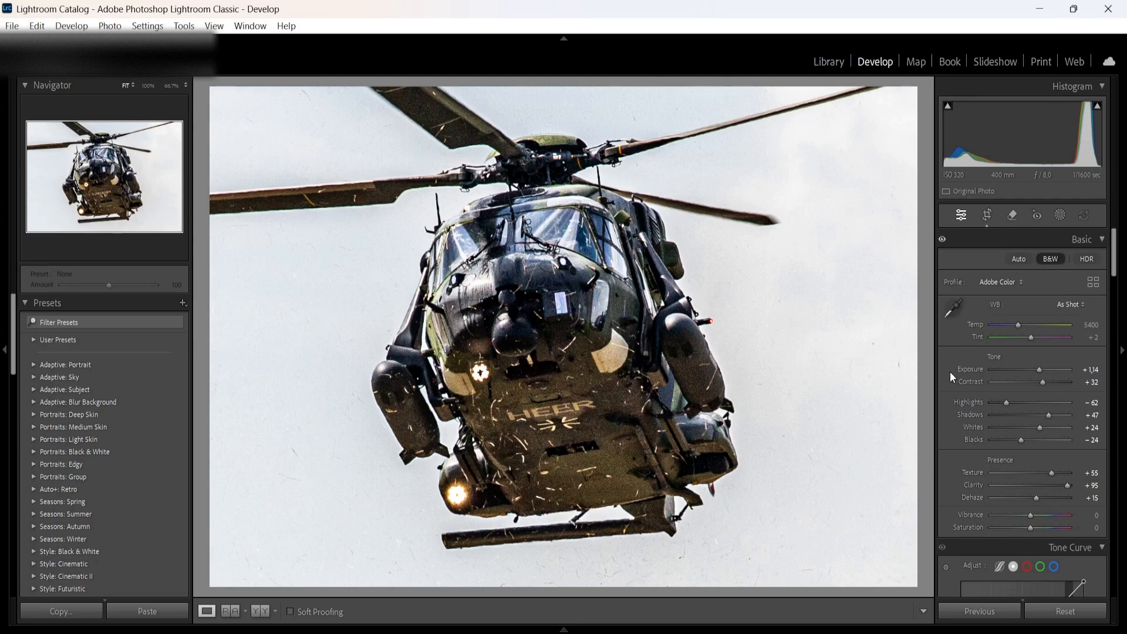
pyautogui.press('v')
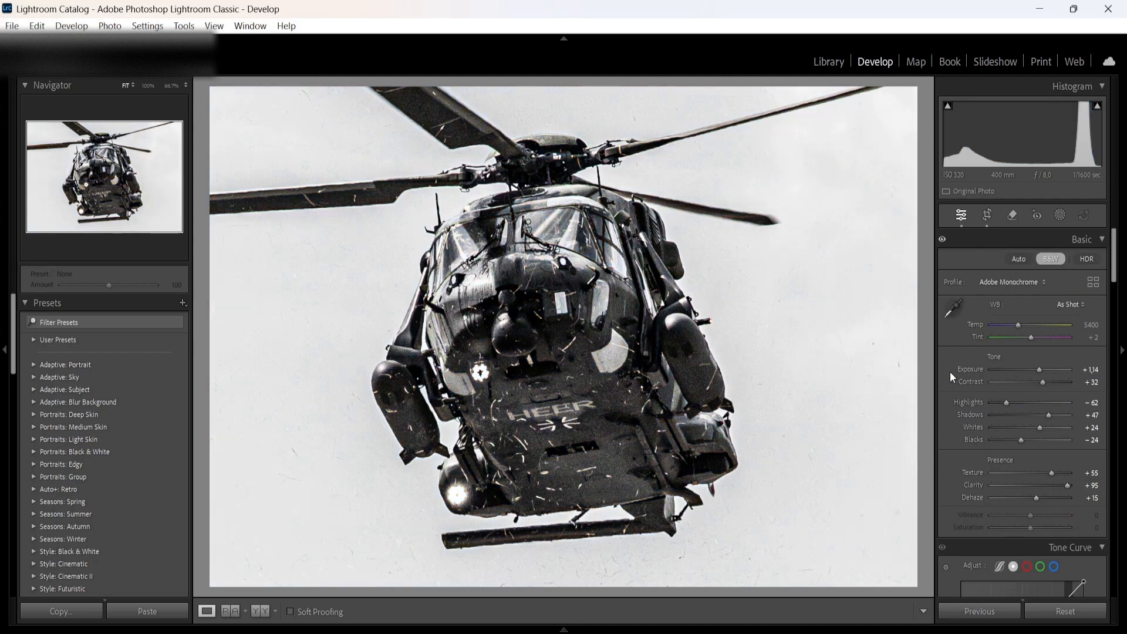
pyautogui.click(58, 339)
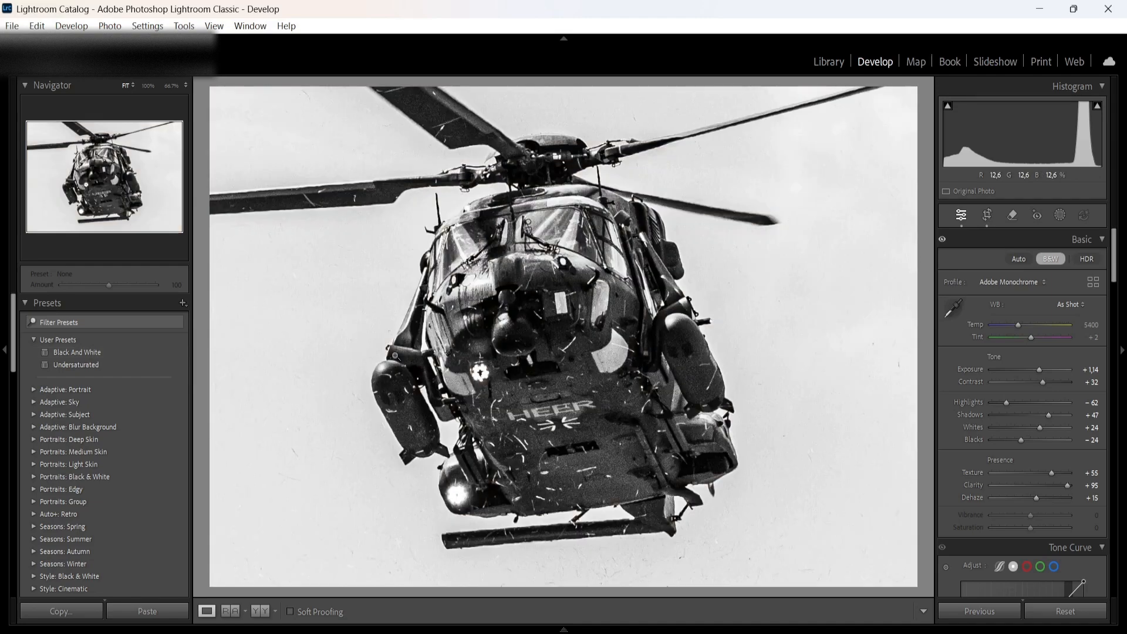
pyautogui.click(157, 350)
# Shape the point curve into a slight S, with a highlight point at 190/194 and a shadow point at 74/67
pyautogui.scroll(-3, 950, 395)
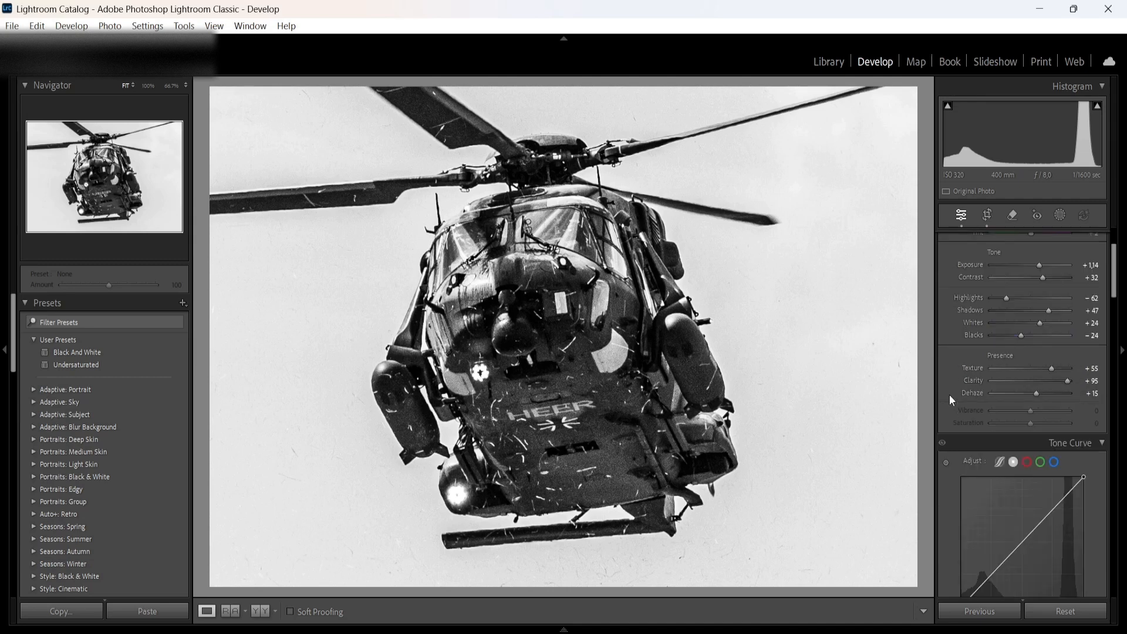
pyautogui.scroll(-6, 949, 394)
pyautogui.scroll(4, 949, 395)
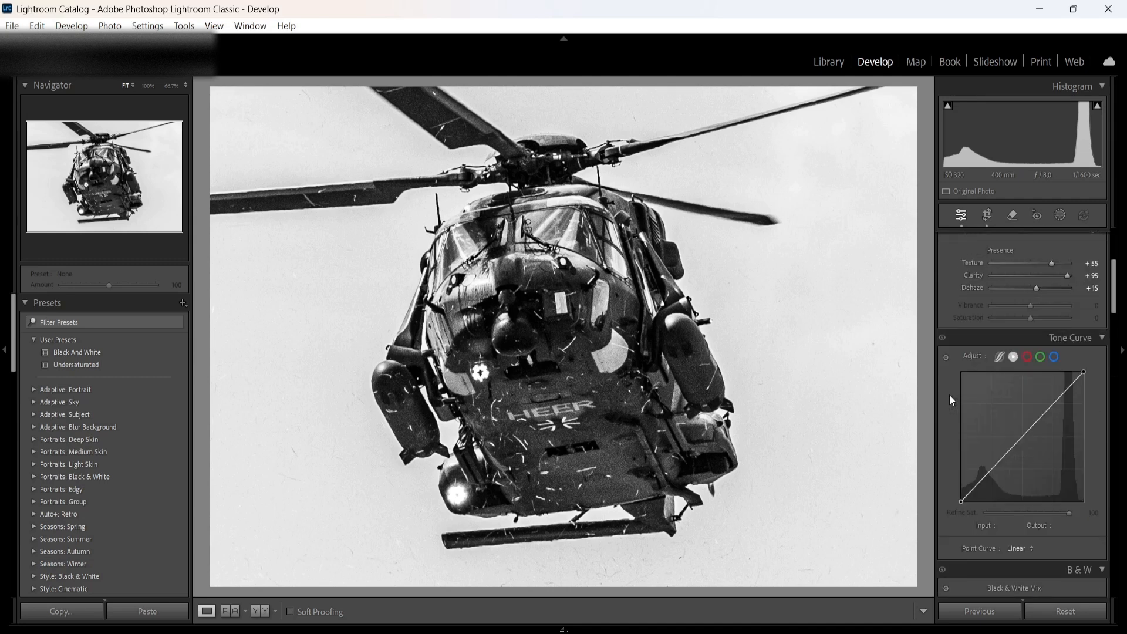
pyautogui.click(1051, 403)
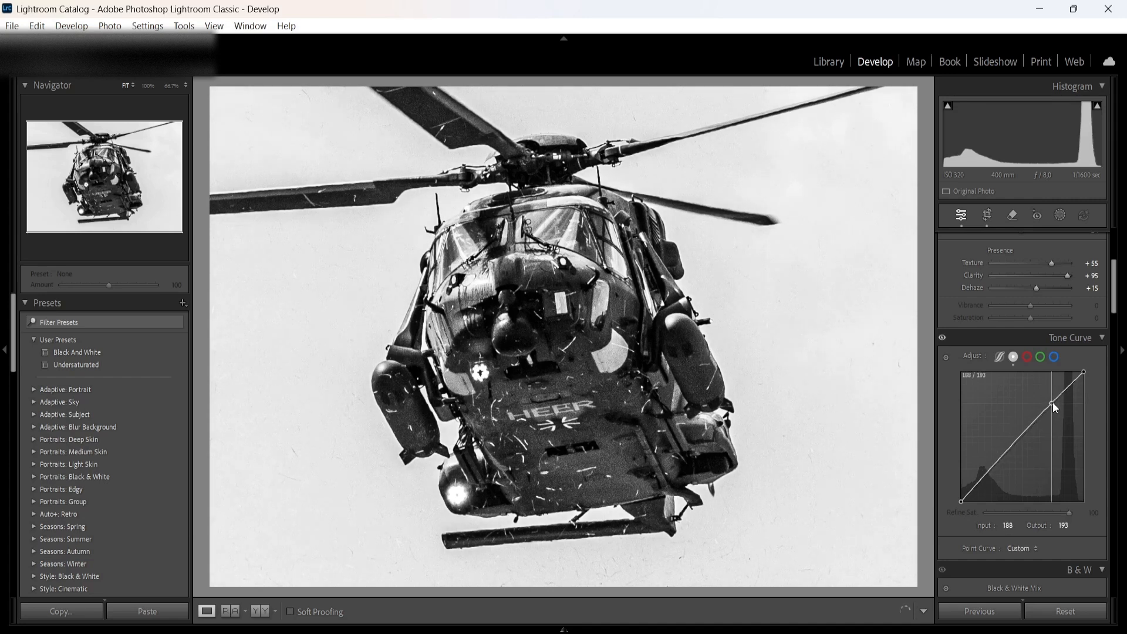
pyautogui.moveTo(1052, 403); pyautogui.dragTo(1051, 402)
pyautogui.moveTo(995, 464); pyautogui.dragTo(997, 468)
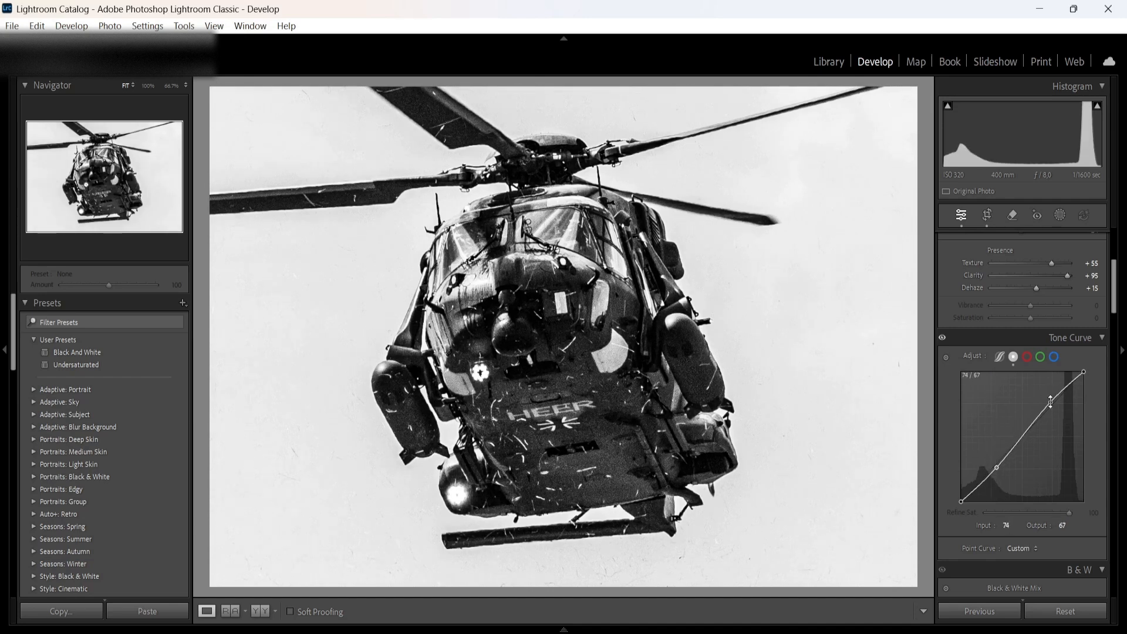
pyautogui.moveTo(1050, 402); pyautogui.dragTo(1052, 401)
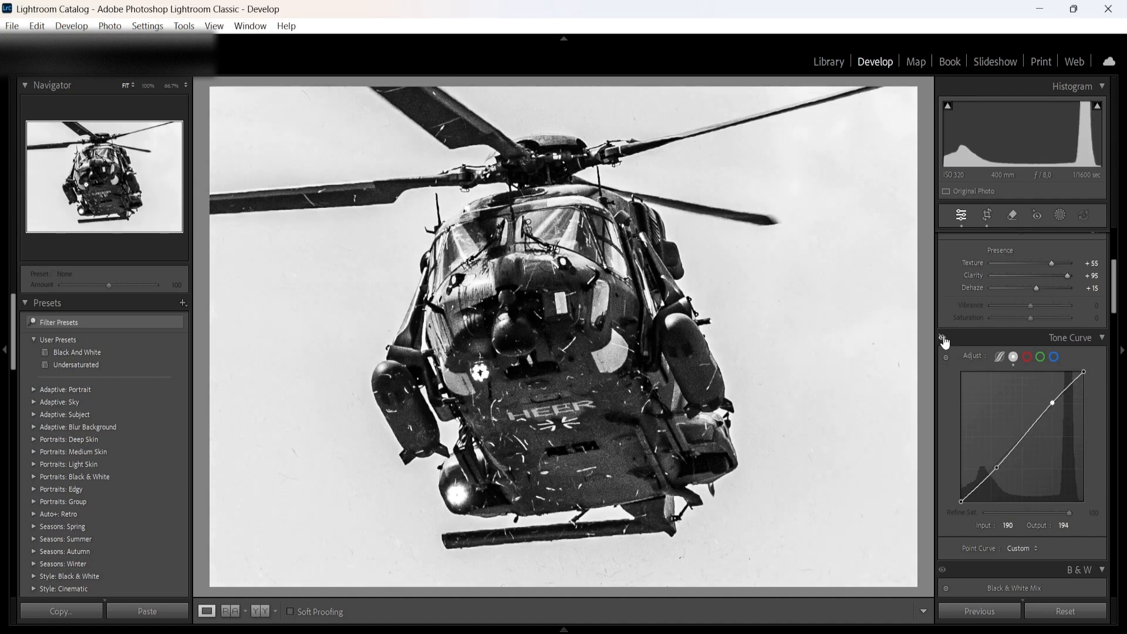
# Aim the sharpening detail preview at the nose of the helicopter
pyautogui.scroll(-5, 944, 435)
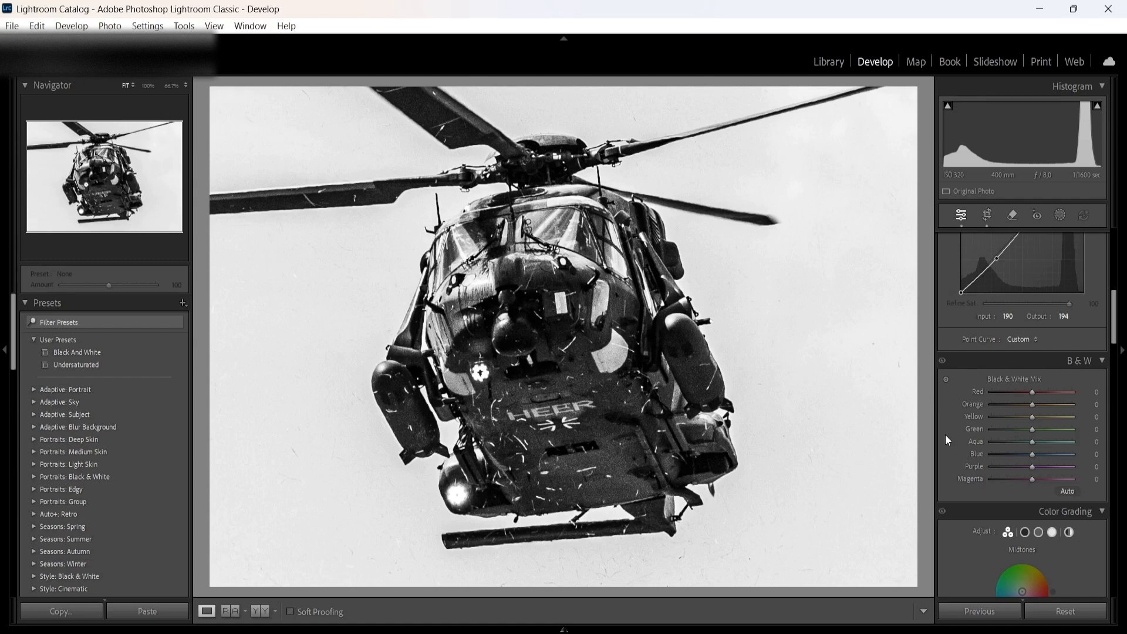
pyautogui.scroll(-10, 945, 434)
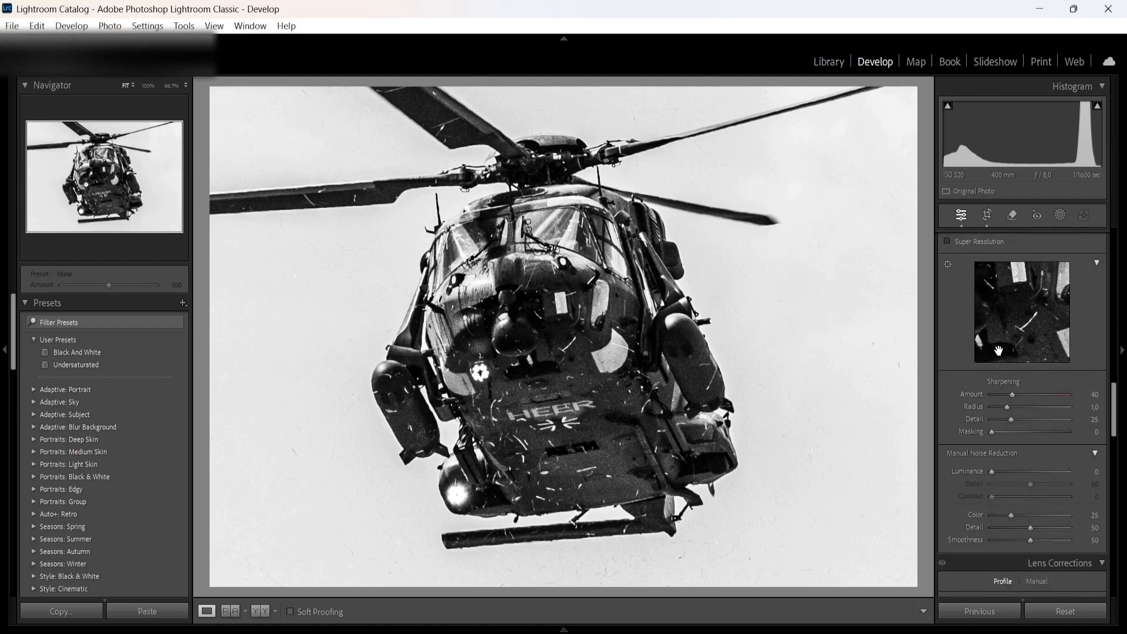
pyautogui.click(948, 263)
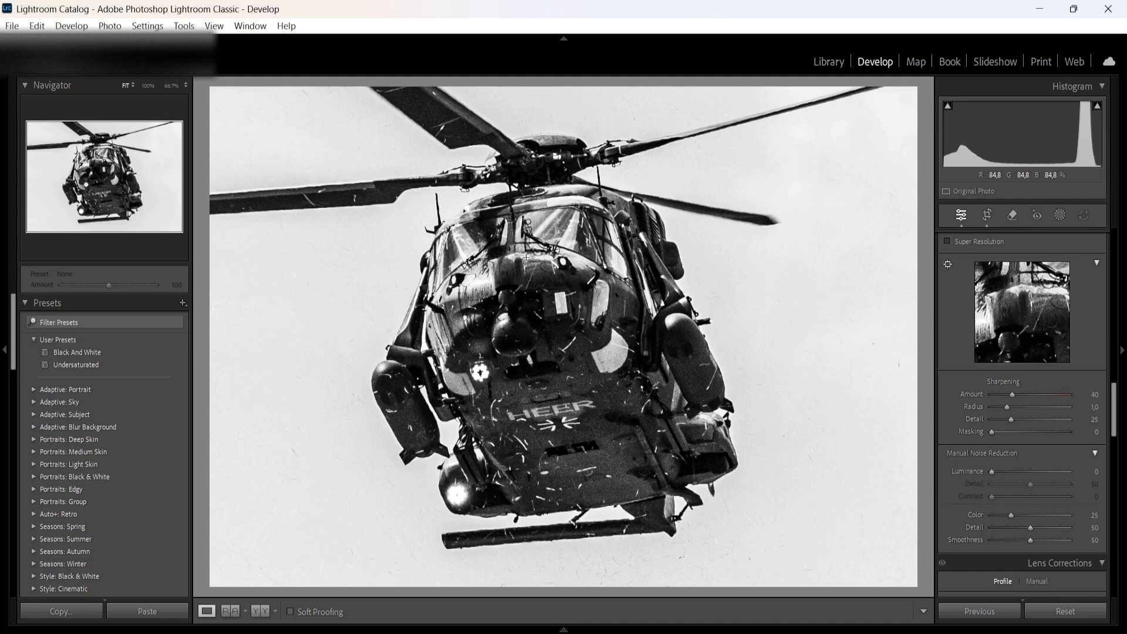
pyautogui.click(502, 274)
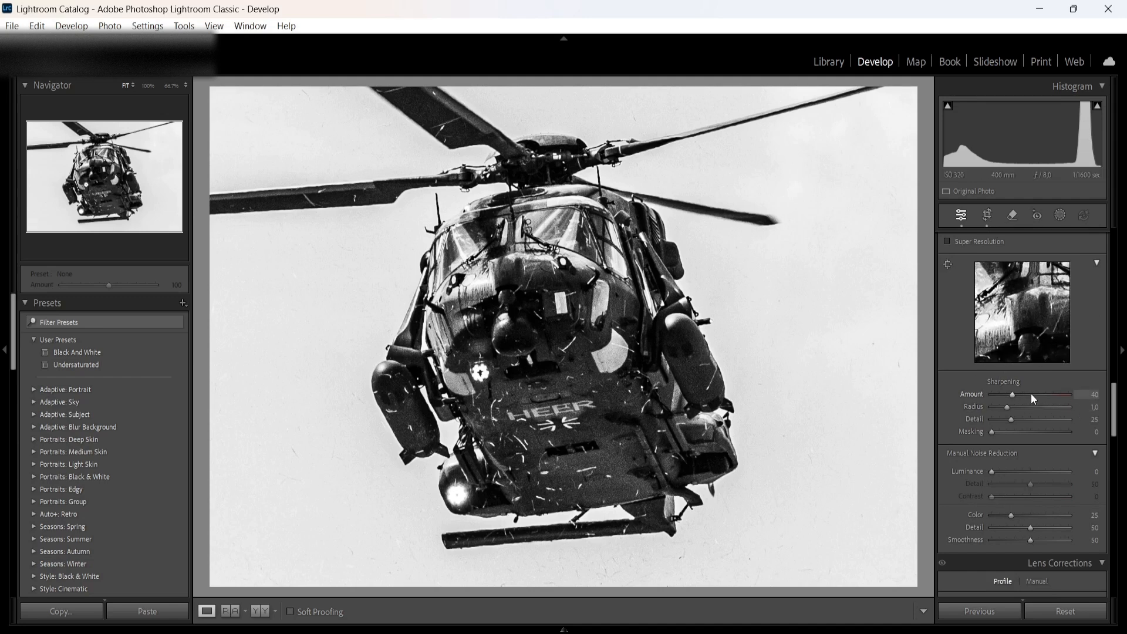
# Sharpen the photo with amount 86, detail 39 and masking 83, and check the helicopter at 100%
pyautogui.moveTo(1031, 394); pyautogui.dragTo(1038, 395)
pyautogui.moveTo(1020, 424); pyautogui.dragTo(1024, 424)
pyautogui.press('alt')
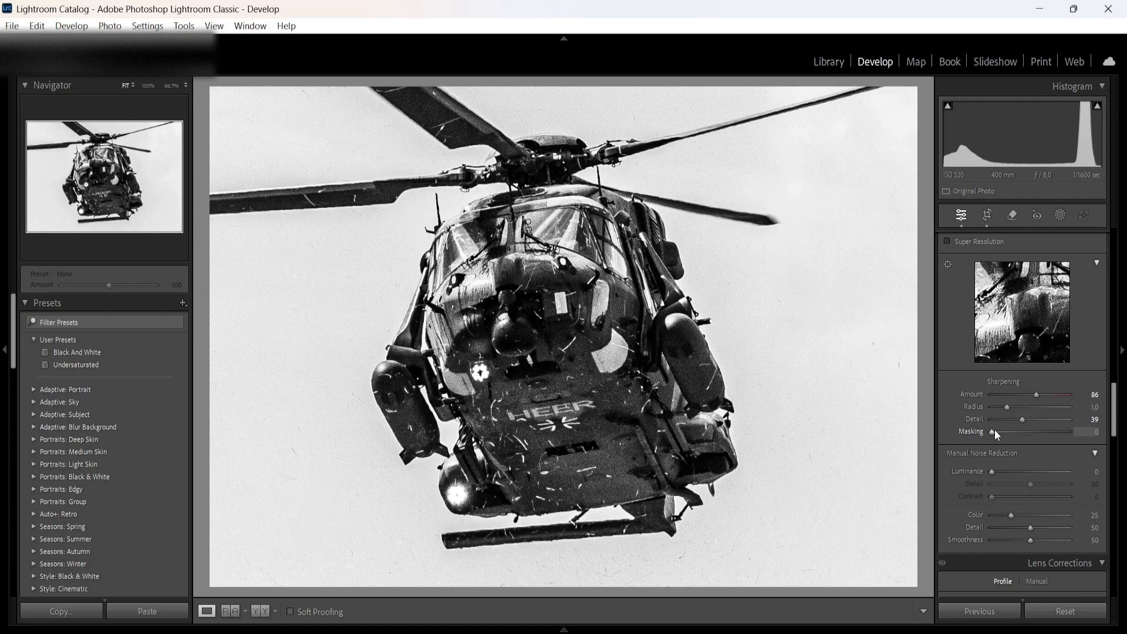
pyautogui.press('alt')
pyautogui.moveTo(991, 432); pyautogui.dragTo(1055, 438)
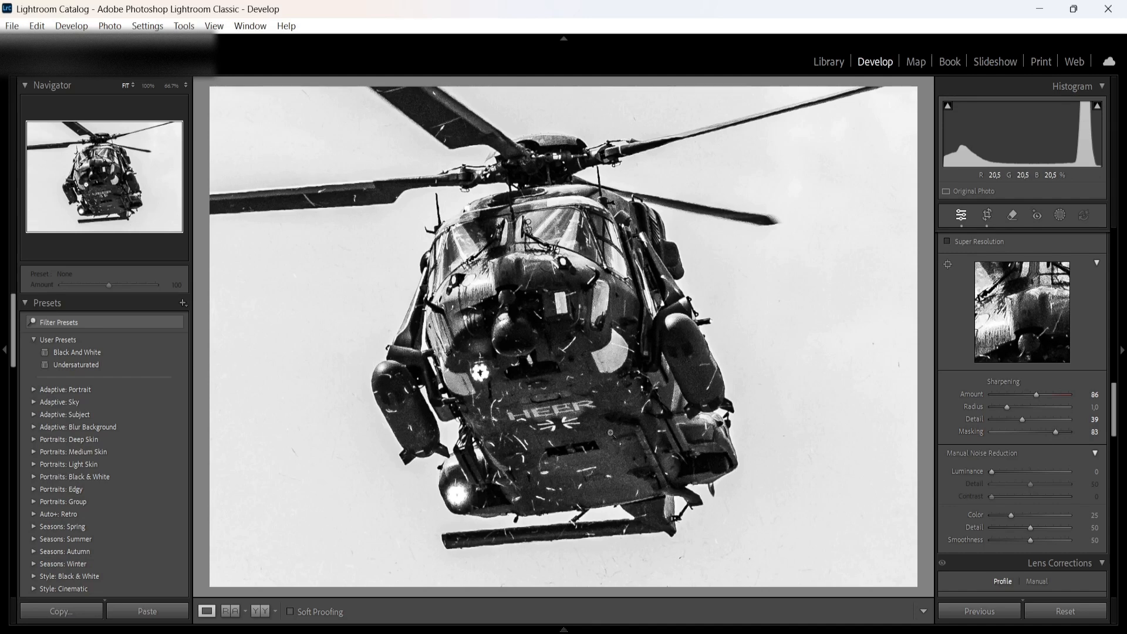
pyautogui.click(606, 351)
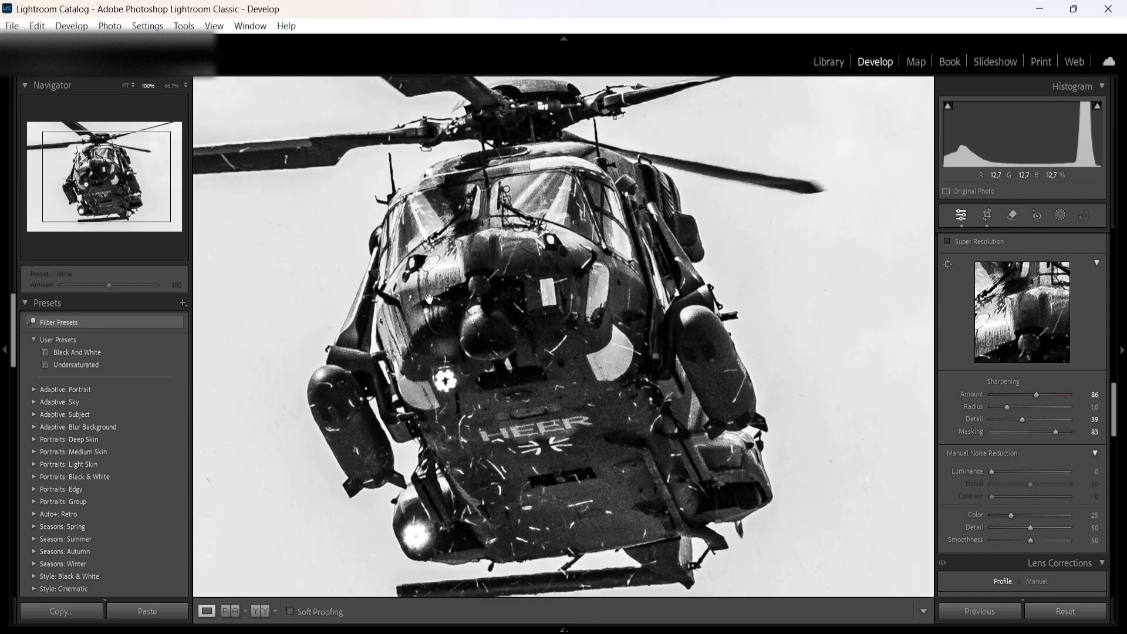
pyautogui.click(925, 321)
# Add a linear gradient mask running diagonally down from the photo's upper-left corner and set its exposure to 0.61
pyautogui.scroll(3, 1115, 360)
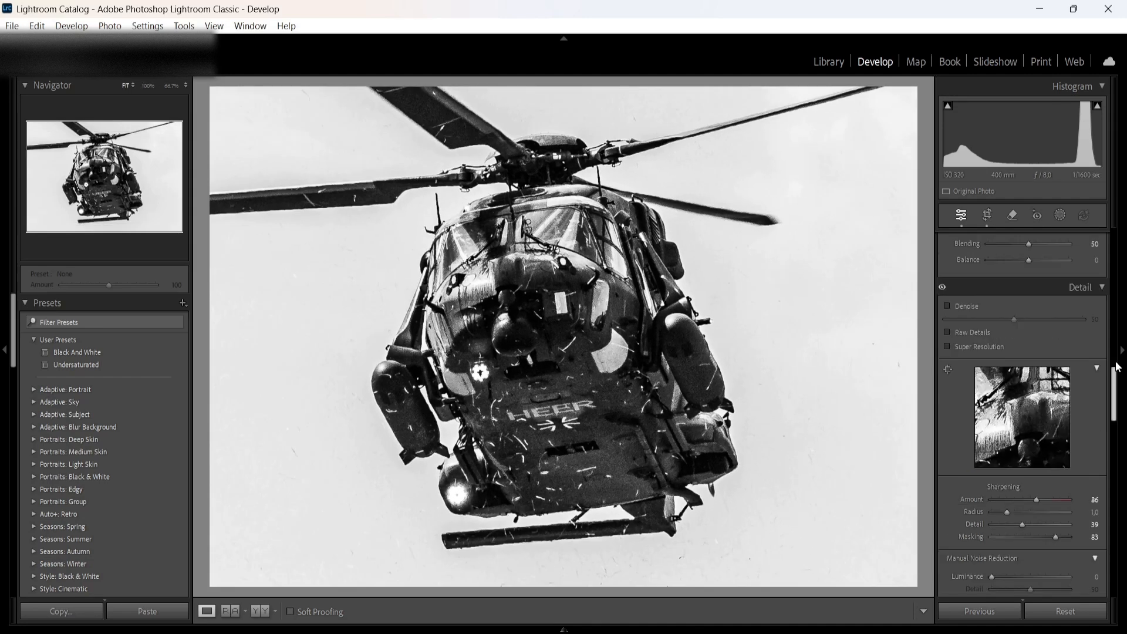
pyautogui.scroll(5, 1117, 367)
pyautogui.click(1059, 215)
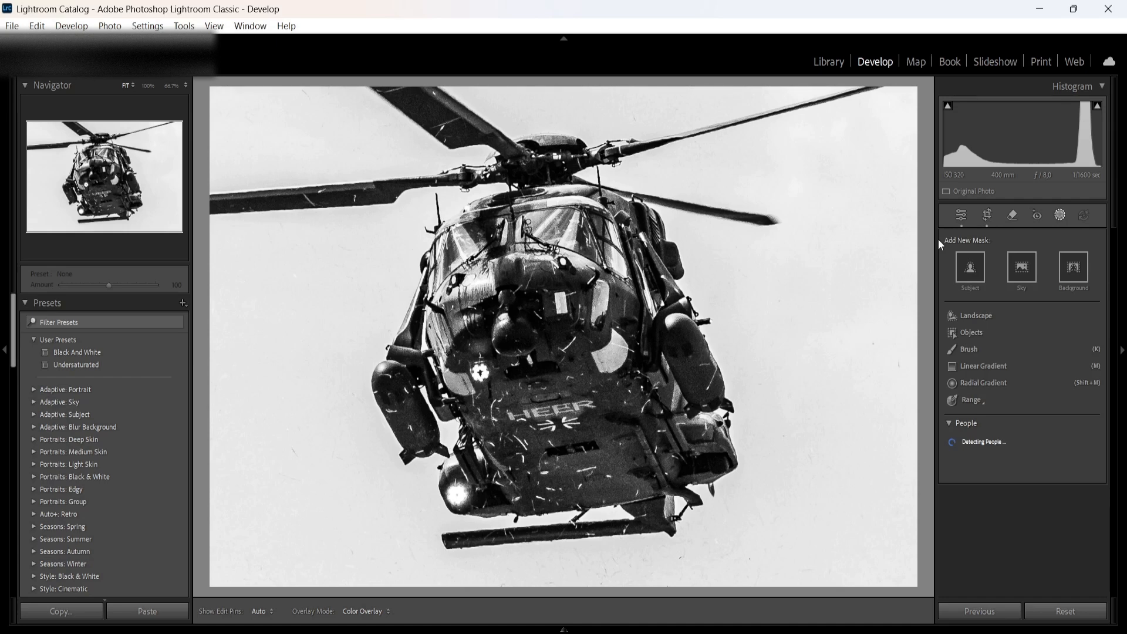
pyautogui.click(978, 367)
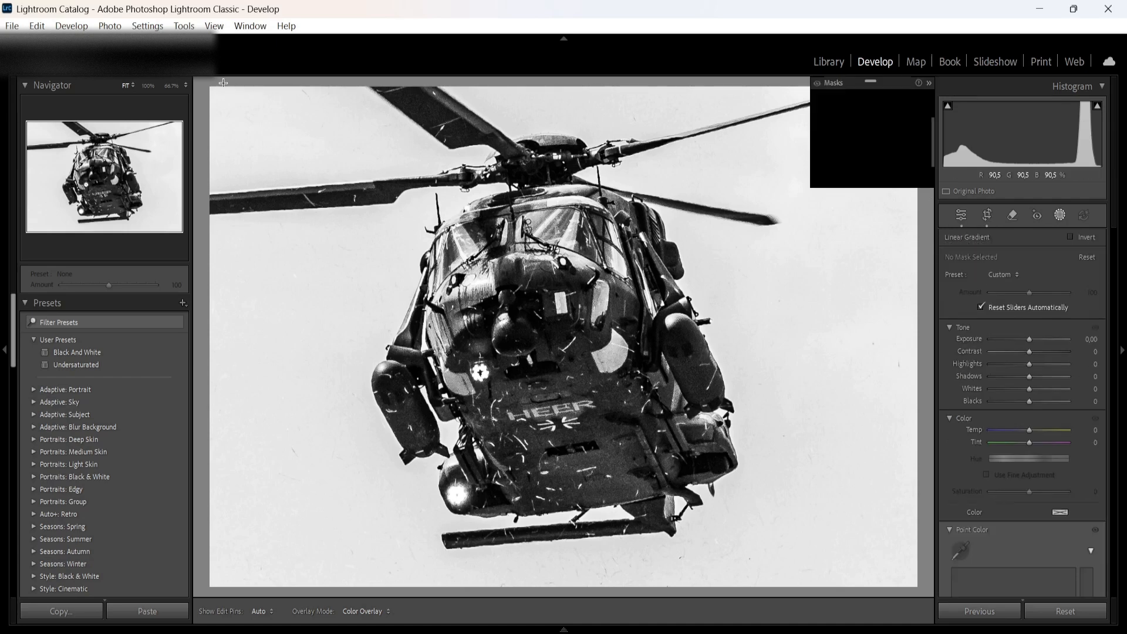
pyautogui.moveTo(223, 83); pyautogui.dragTo(573, 614)
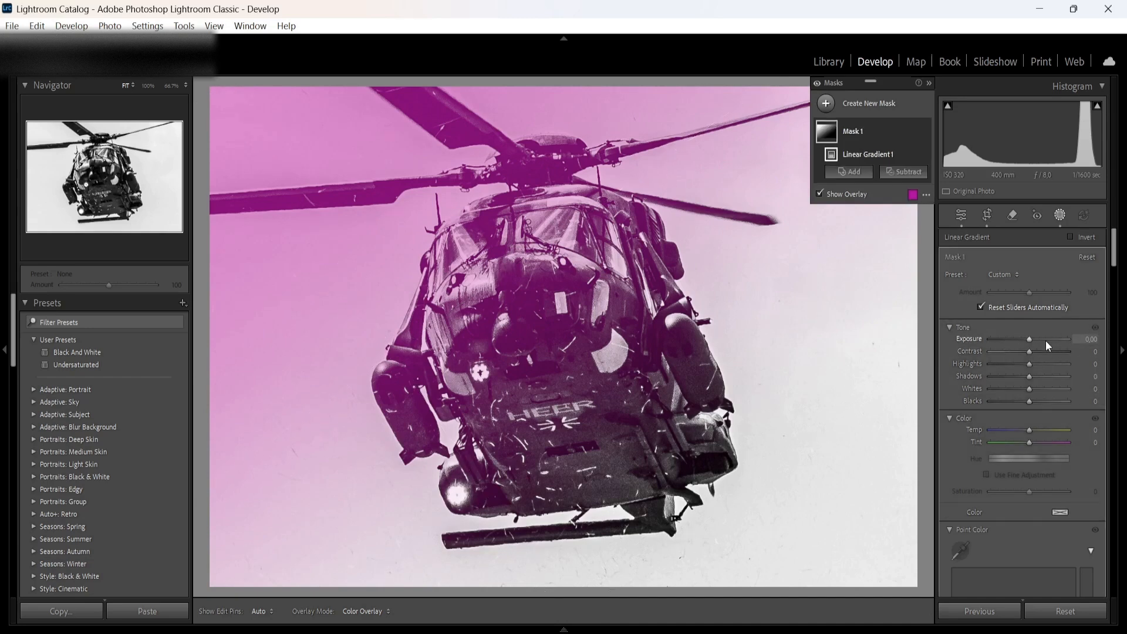
pyautogui.moveTo(1031, 339); pyautogui.dragTo(1037, 339)
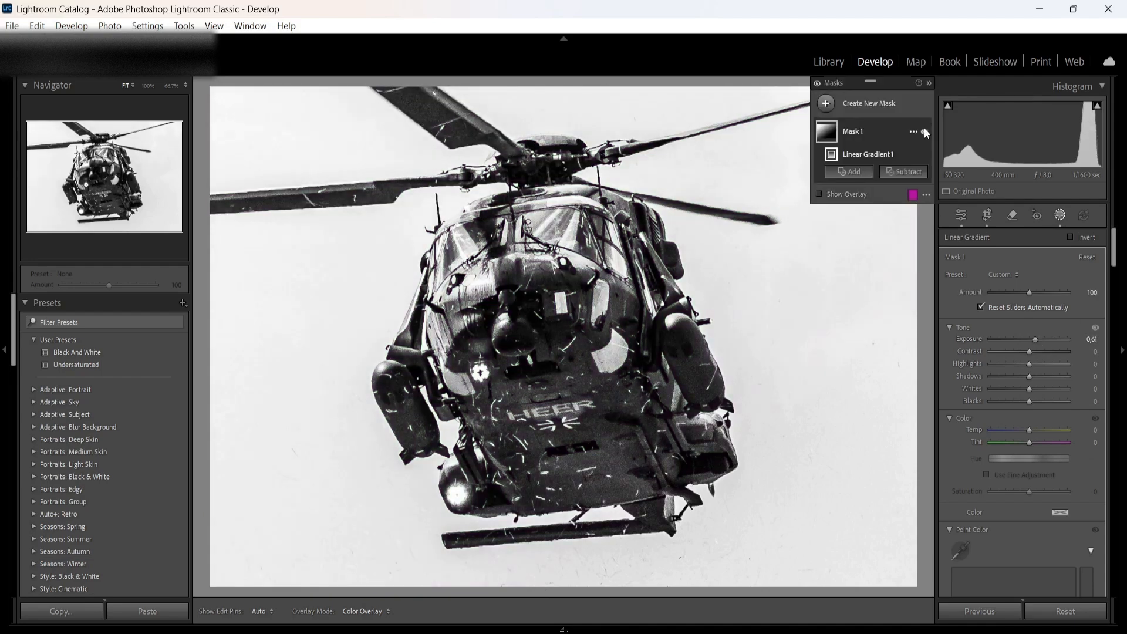
# Add a second linear gradient mask running diagonally up from the photo's lower-right corner to above the rotor and set its exposure to -2.73
pyautogui.click(924, 129)
pyautogui.press('z')
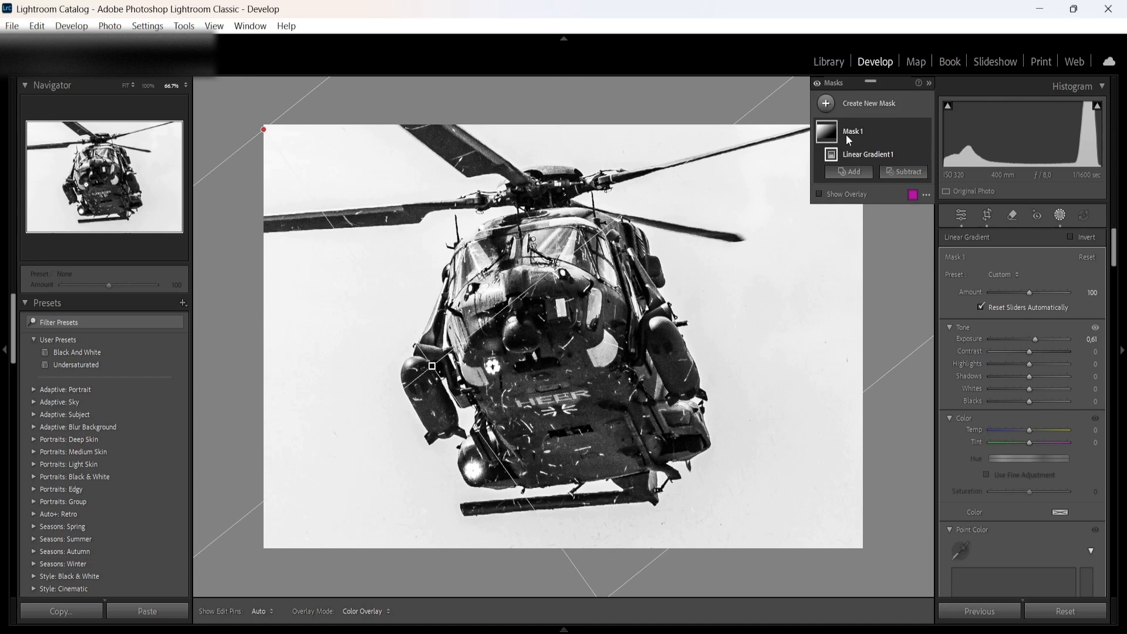
pyautogui.click(863, 103)
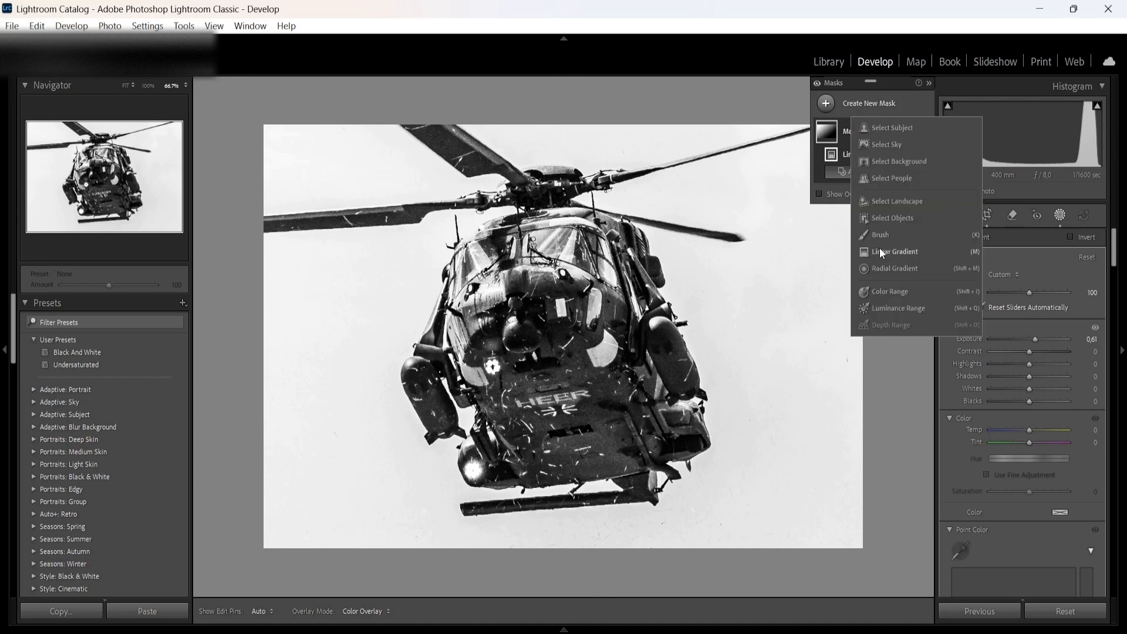
pyautogui.click(880, 250)
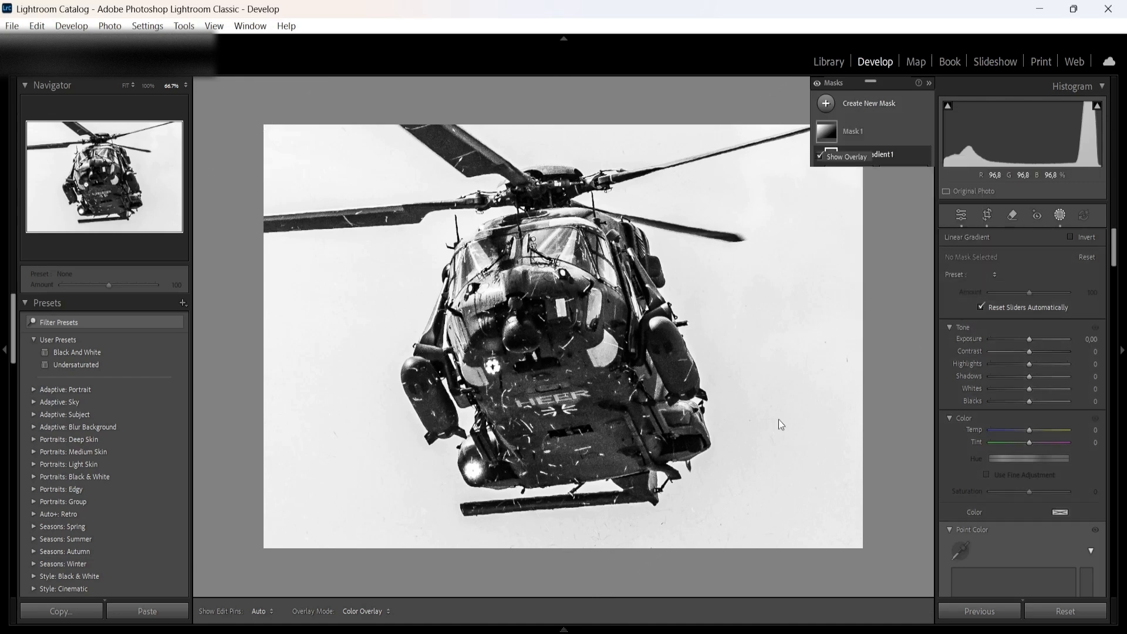
pyautogui.moveTo(874, 560); pyautogui.dragTo(569, 81)
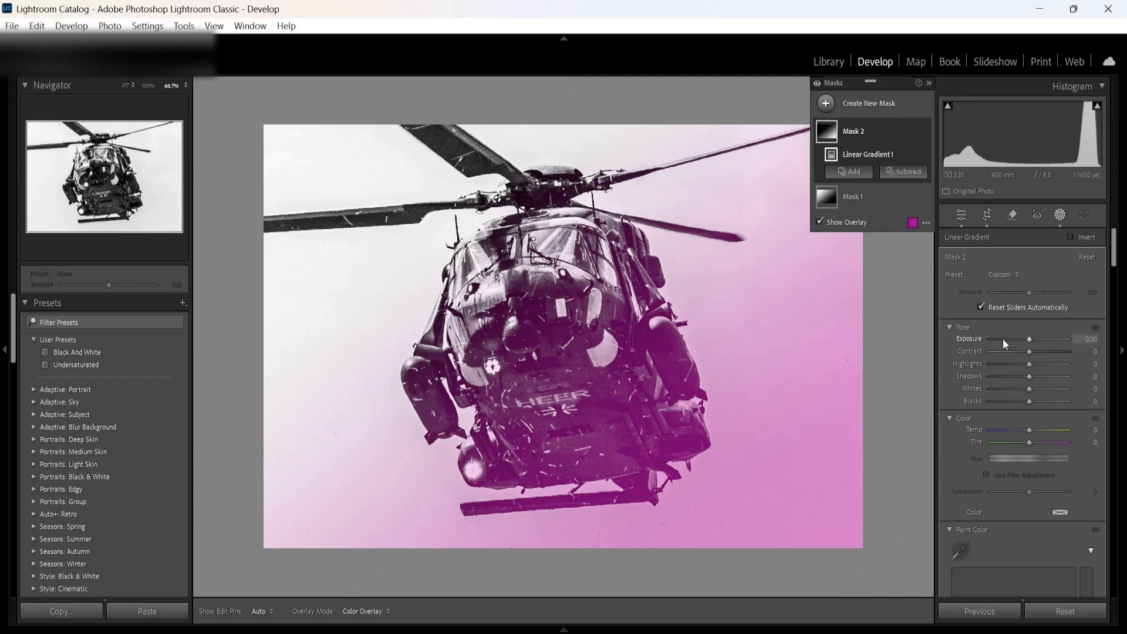
pyautogui.moveTo(1029, 338); pyautogui.dragTo(1002, 342)
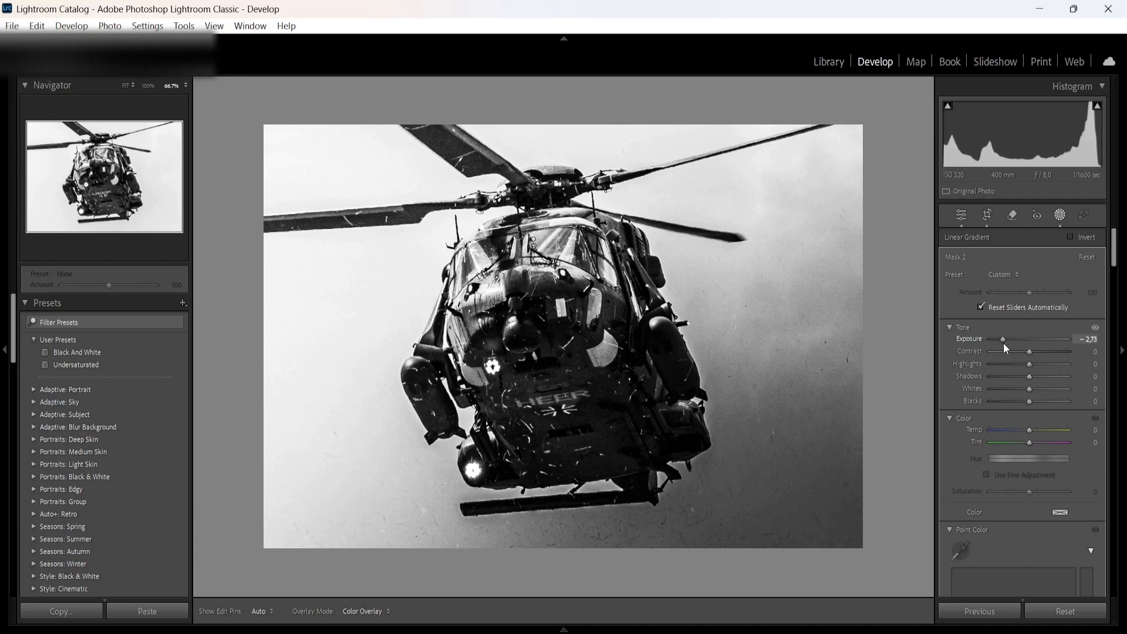
pyautogui.moveTo(1003, 343); pyautogui.dragTo(1002, 342)
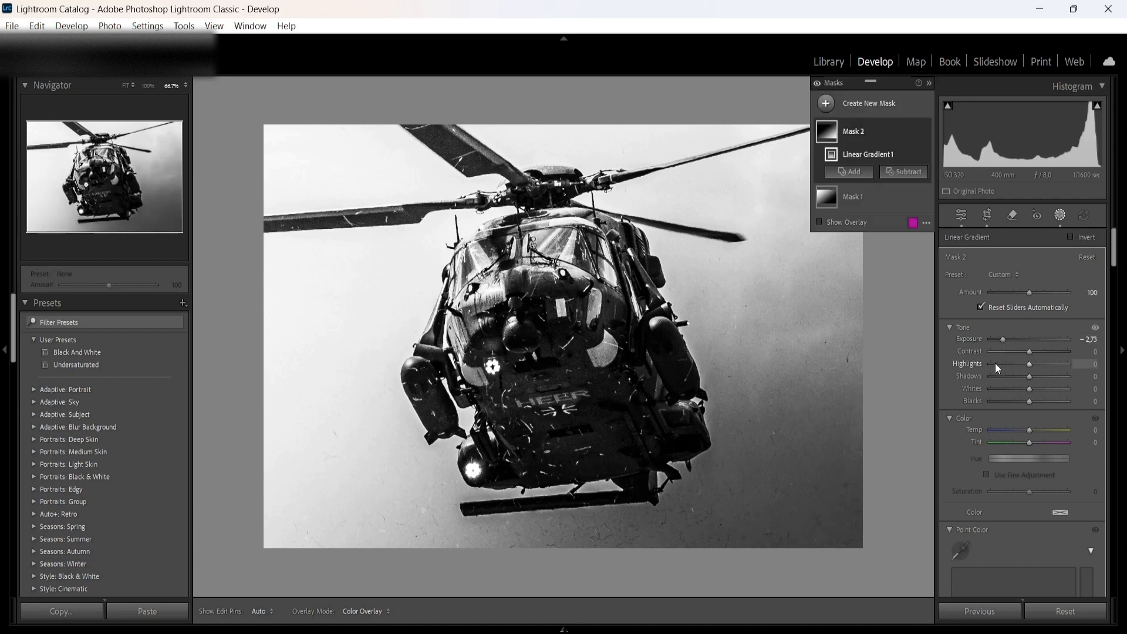
# Set the second gradient's temperature to -41, texture to -70, clarity to -79 and sharpness to -74, and compare the photo with the mask hidden
pyautogui.moveTo(1027, 429)
pyautogui.mouseDown()
pyautogui.moveTo(1001, 432)
pyautogui.moveTo(1012, 432)
pyautogui.mouseUp()
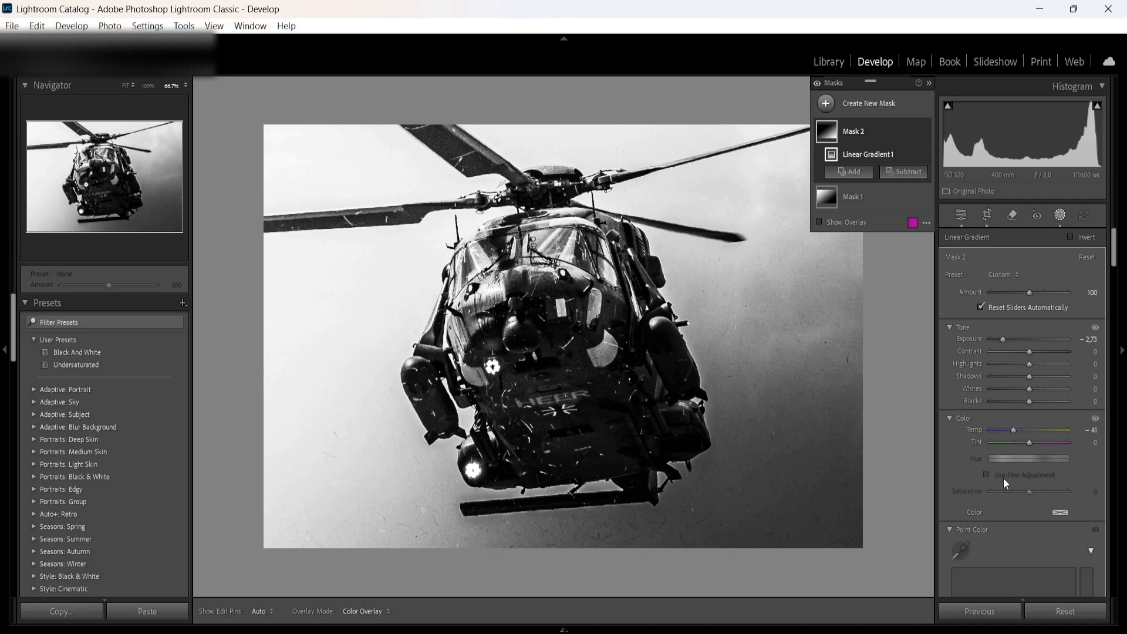
pyautogui.scroll(-10, 1003, 478)
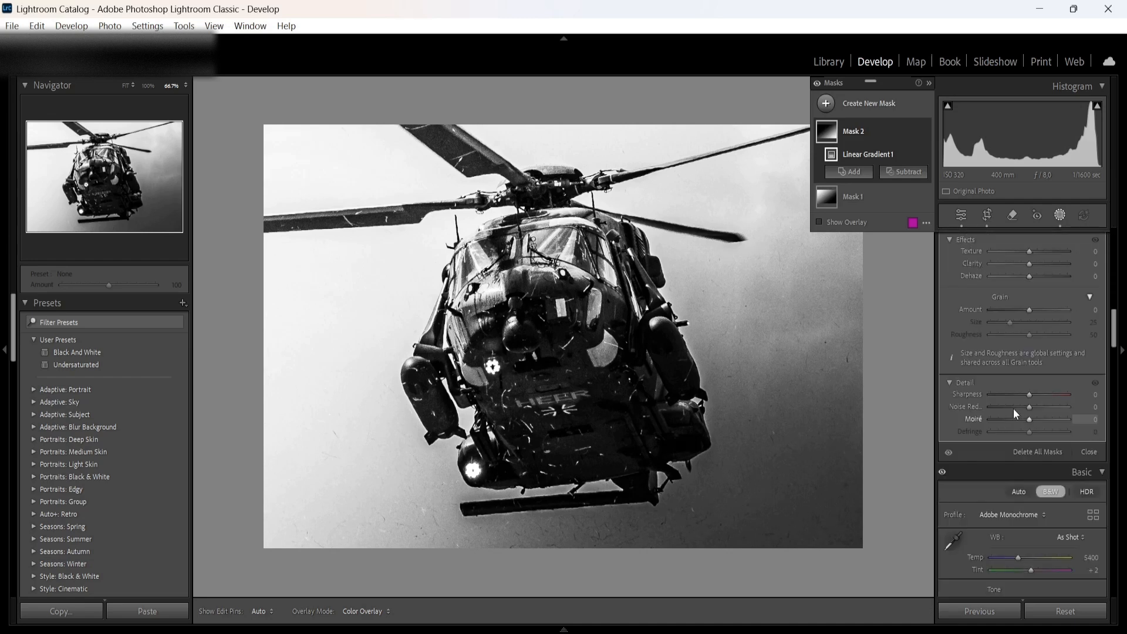
pyautogui.scroll(3, 1013, 407)
pyautogui.moveTo(1019, 361); pyautogui.dragTo(998, 375)
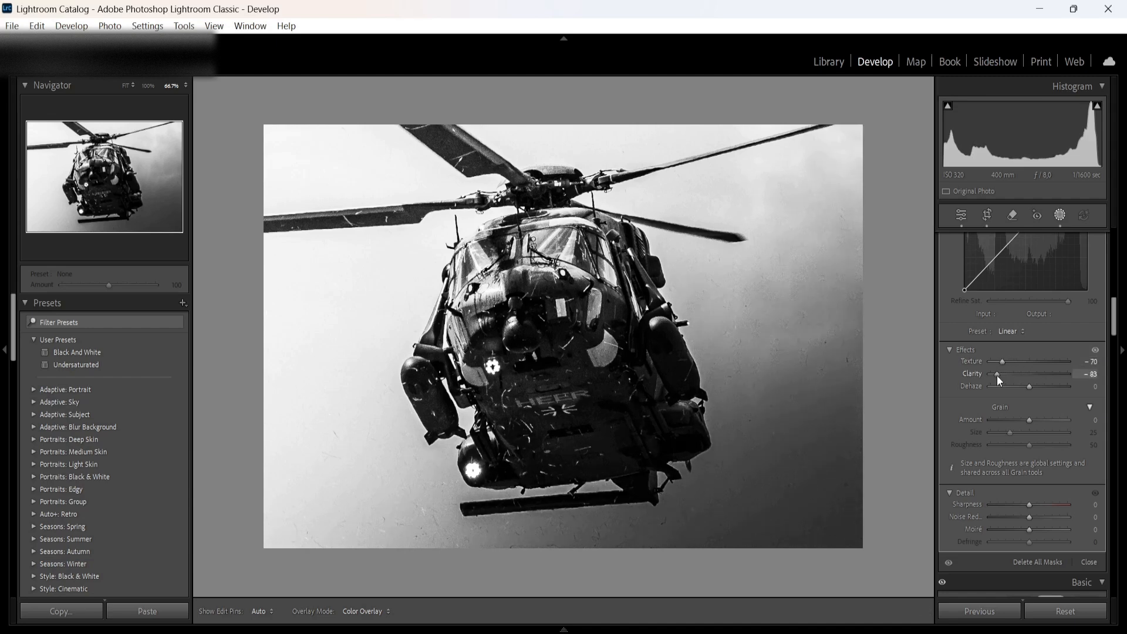
pyautogui.moveTo(998, 375); pyautogui.dragTo(986, 390)
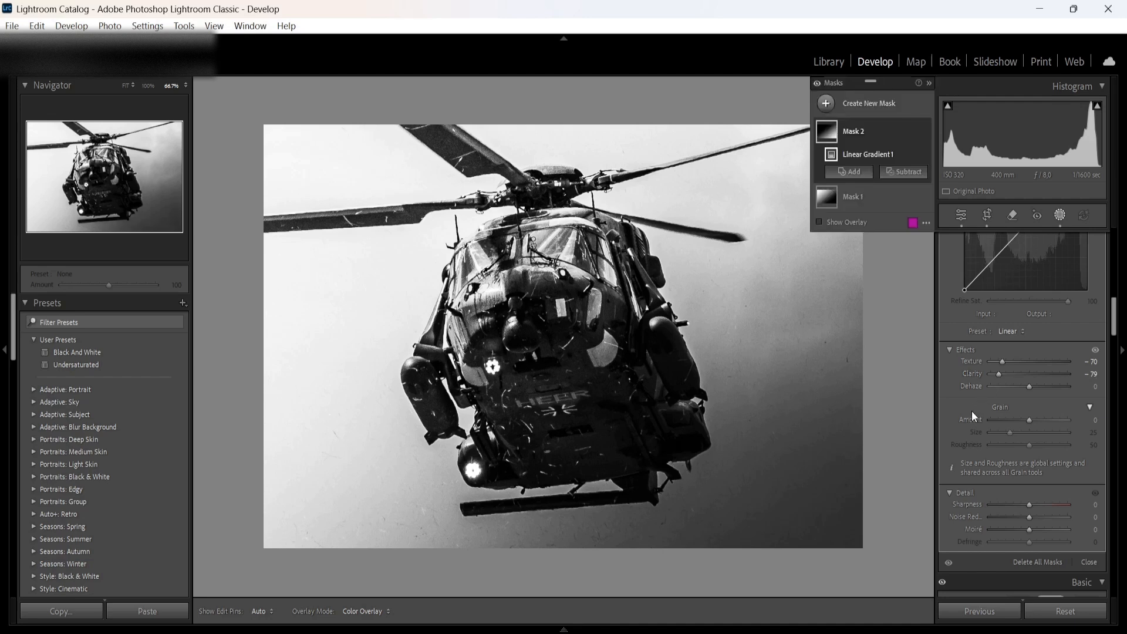
pyautogui.scroll(-4, 972, 414)
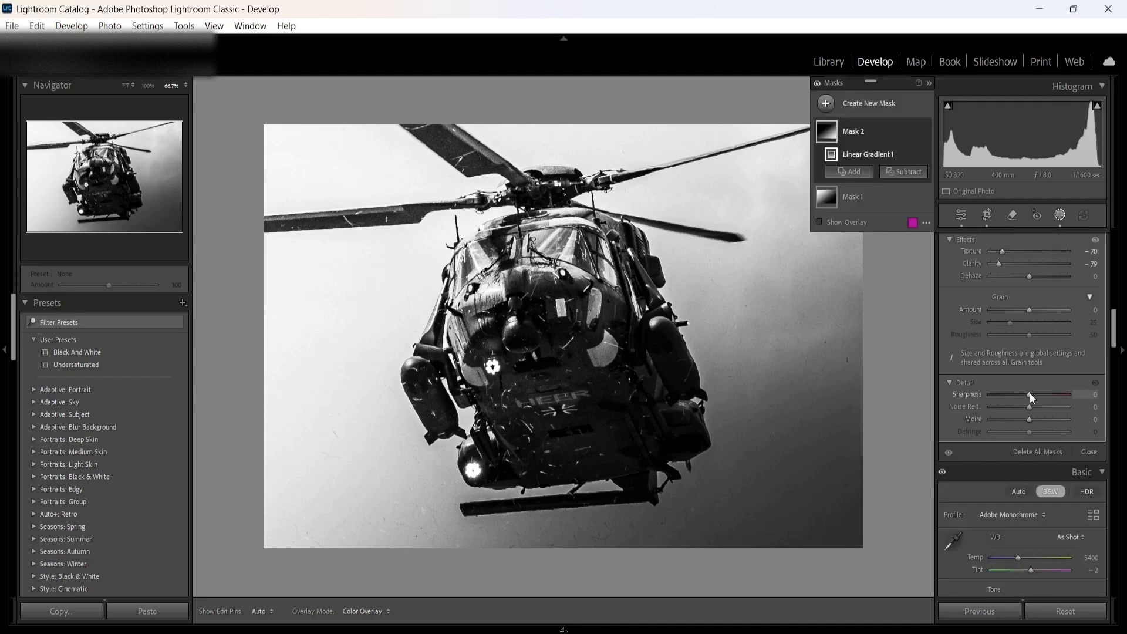
pyautogui.moveTo(1029, 392); pyautogui.dragTo(1005, 397)
pyautogui.click(924, 133)
pyautogui.click(925, 134)
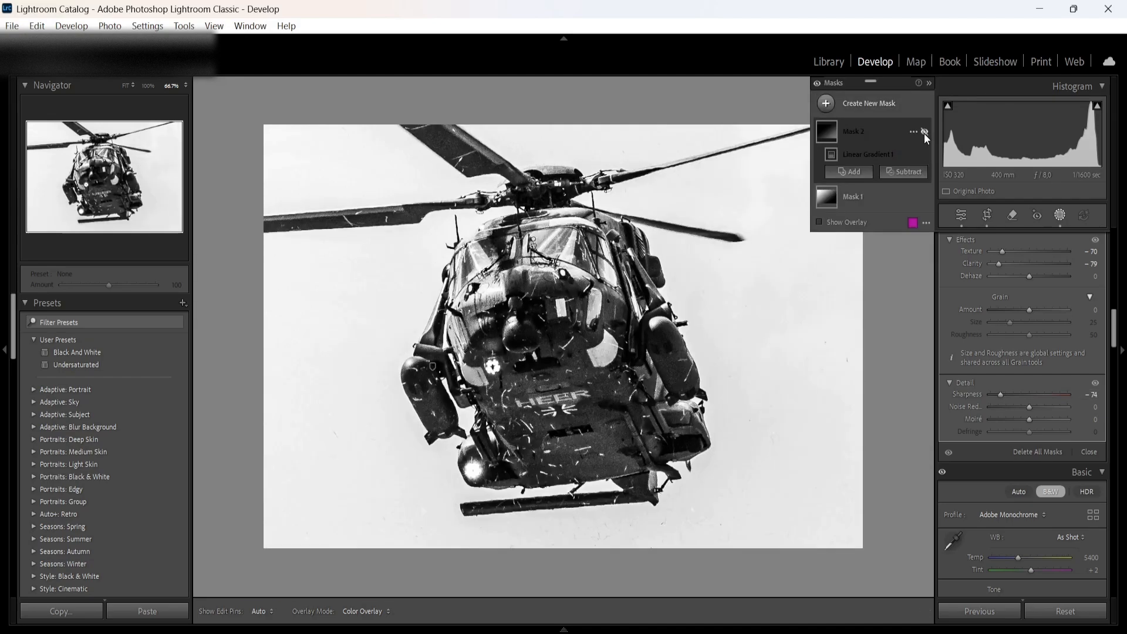
pyautogui.click(925, 132)
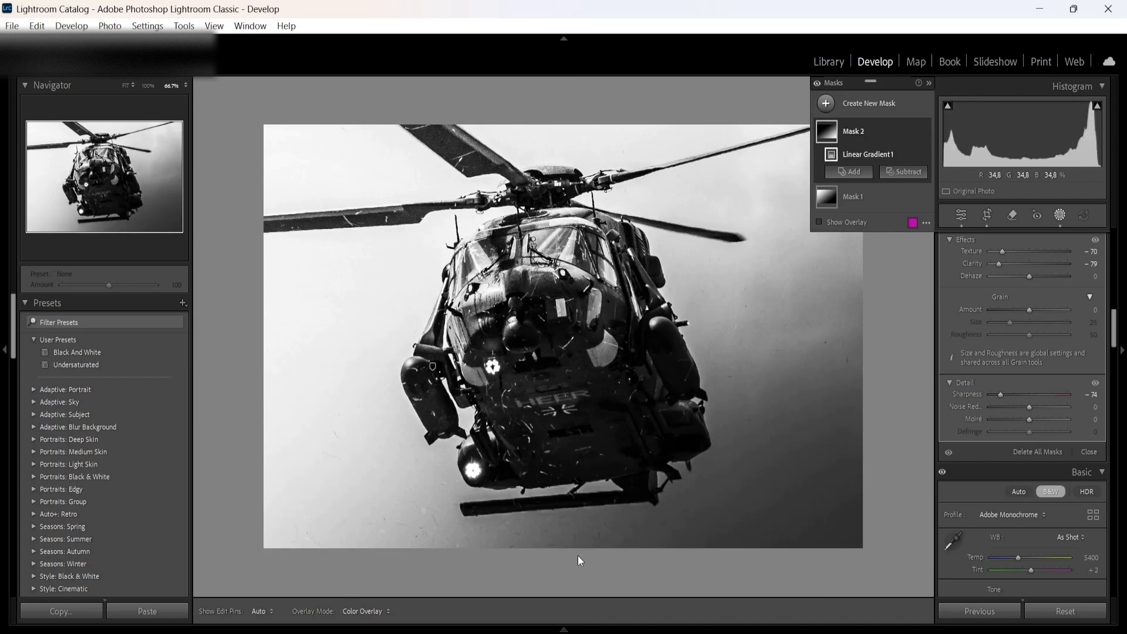
# Set the second gradient's contrast to 20, highlights to -32, shadows to 15, whites to 6 and blacks to -9
pyautogui.scroll(5, 986, 340)
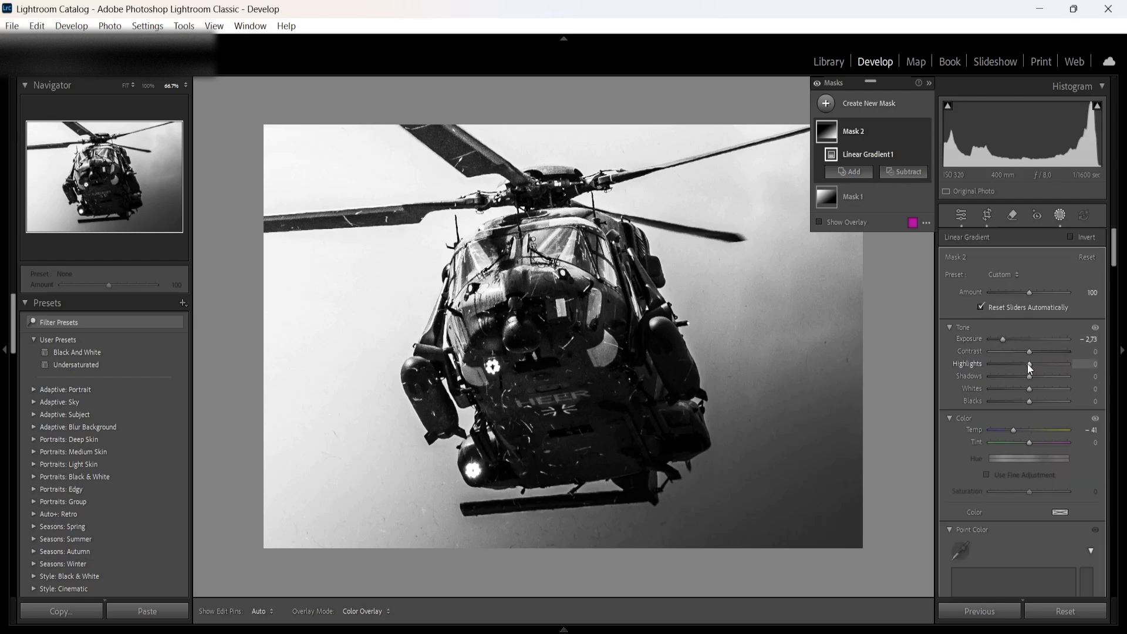
pyautogui.moveTo(1029, 376)
pyautogui.mouseDown()
pyautogui.moveTo(1042, 376)
pyautogui.moveTo(1033, 378)
pyautogui.mouseUp()
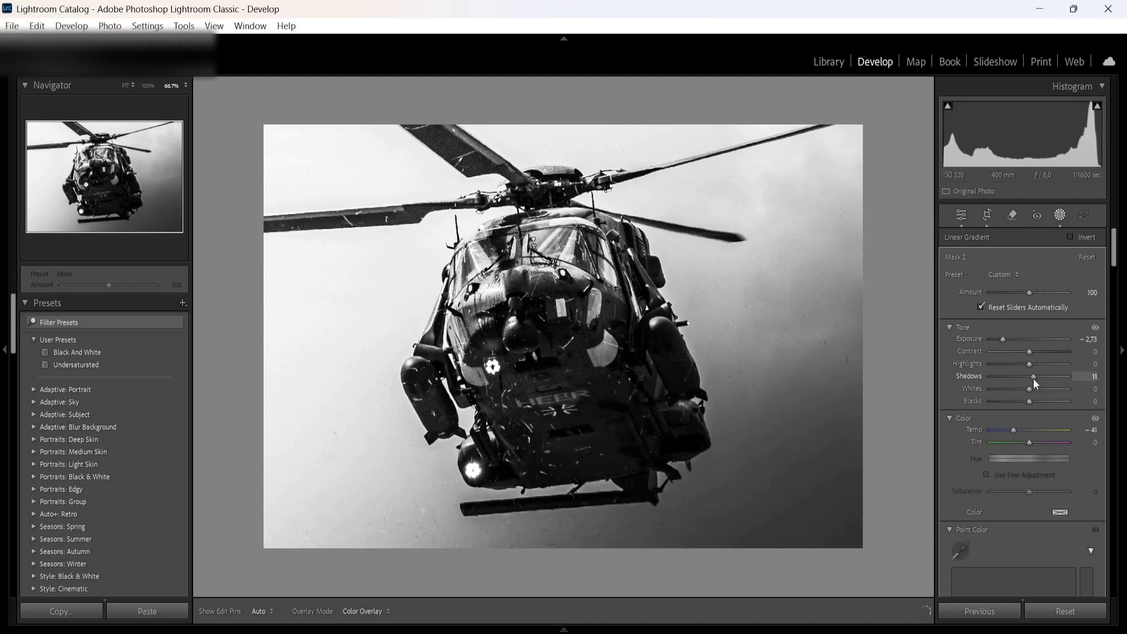
pyautogui.click(1036, 351)
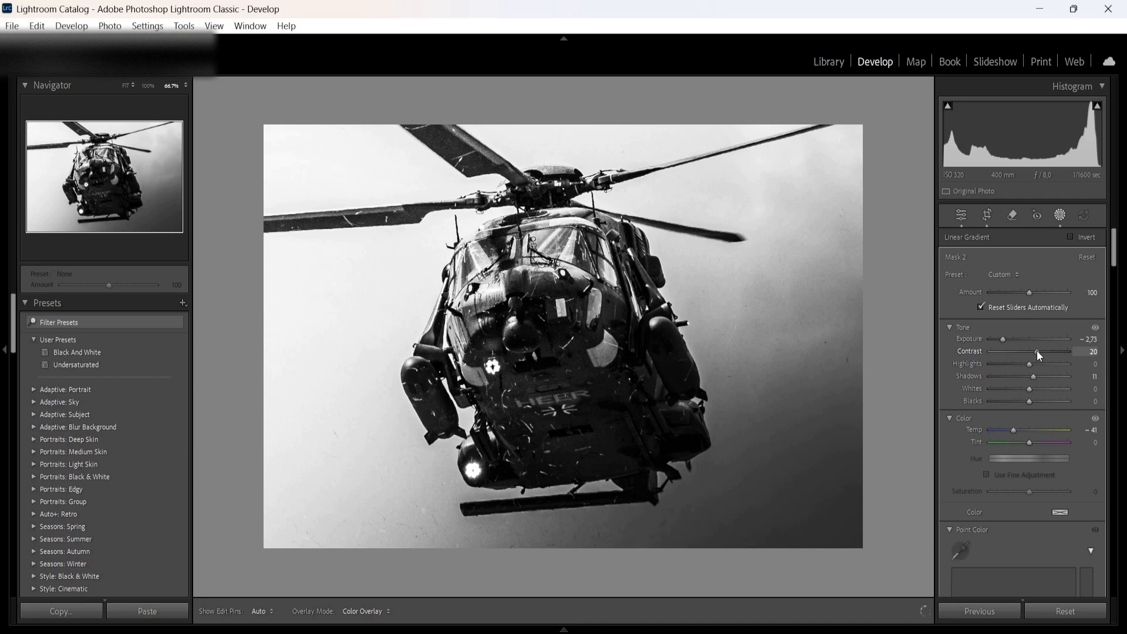
pyautogui.moveTo(1027, 365)
pyautogui.mouseDown()
pyautogui.moveTo(1010, 371)
pyautogui.moveTo(1042, 380)
pyautogui.mouseUp()
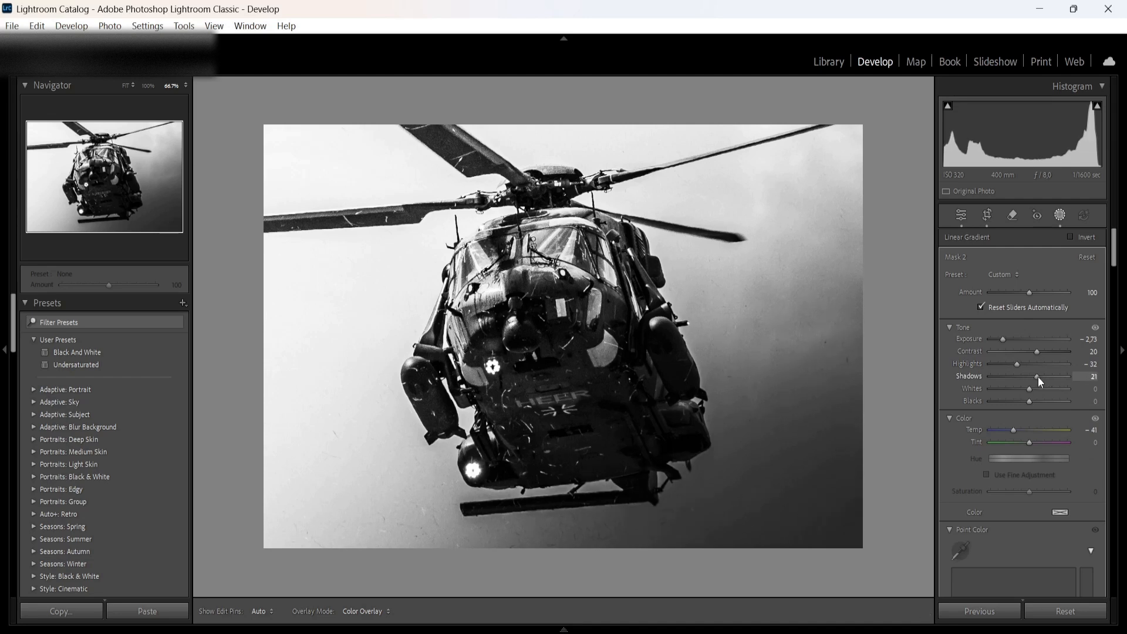
pyautogui.moveTo(1037, 376); pyautogui.dragTo(1025, 403)
pyautogui.scroll(-2, 989, 429)
pyautogui.scroll(2, 998, 417)
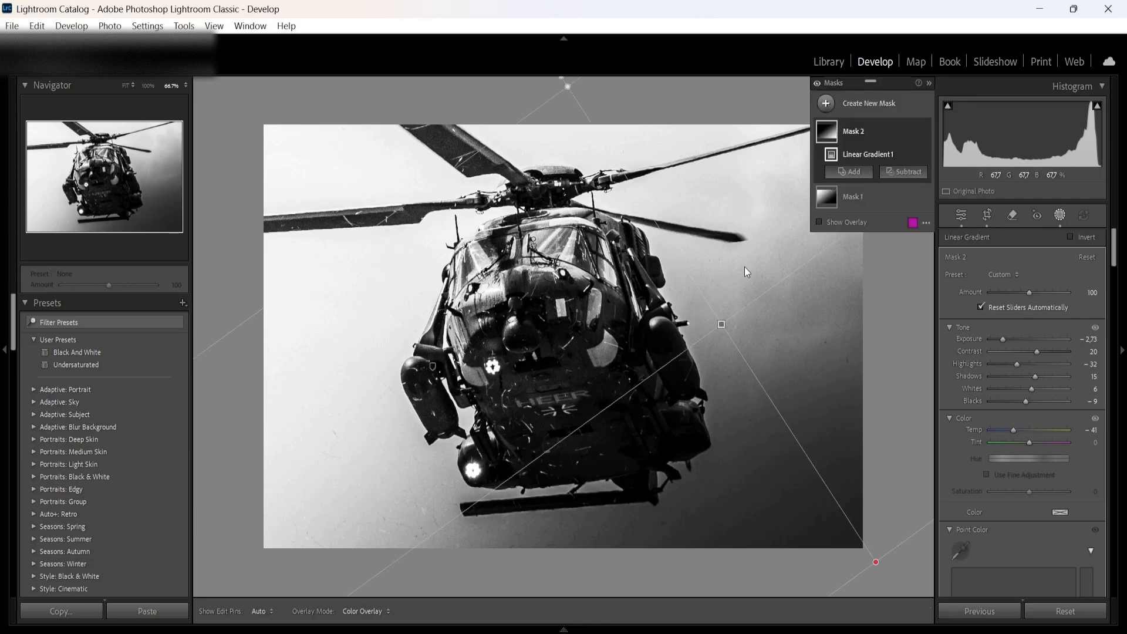
# Adjust both ends of the second gradient slightly to refine its angle and reach, and compare the photo with the mask hidden
pyautogui.moveTo(876, 562)
pyautogui.mouseDown()
pyautogui.moveTo(869, 549)
pyautogui.moveTo(879, 560)
pyautogui.mouseUp()
pyautogui.moveTo(568, 88); pyautogui.dragTo(515, 100)
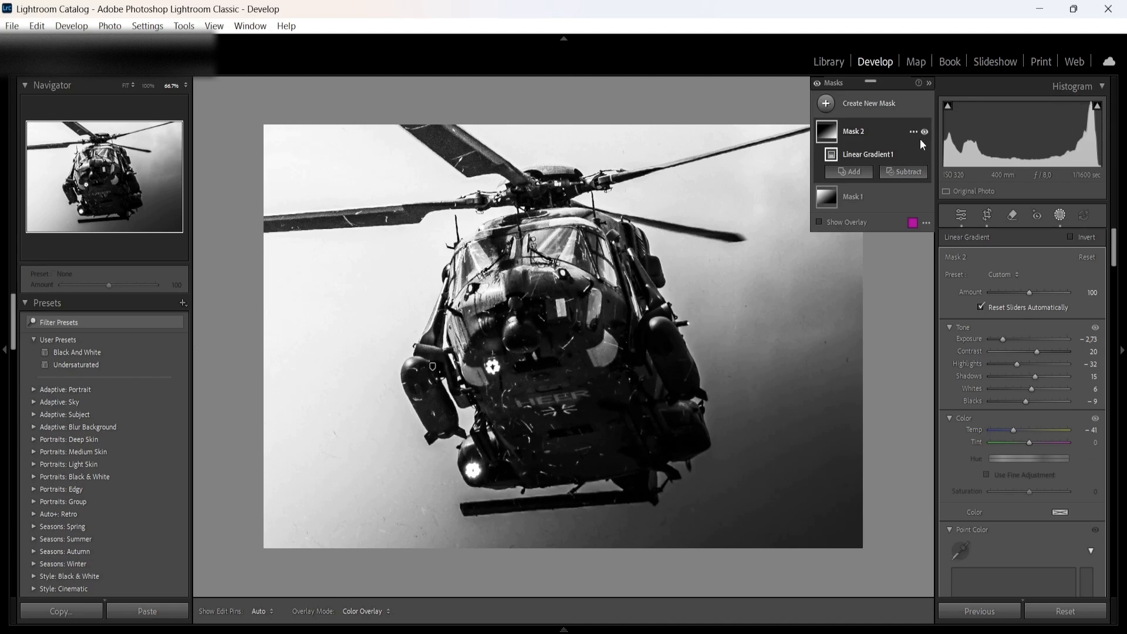
pyautogui.click(924, 136)
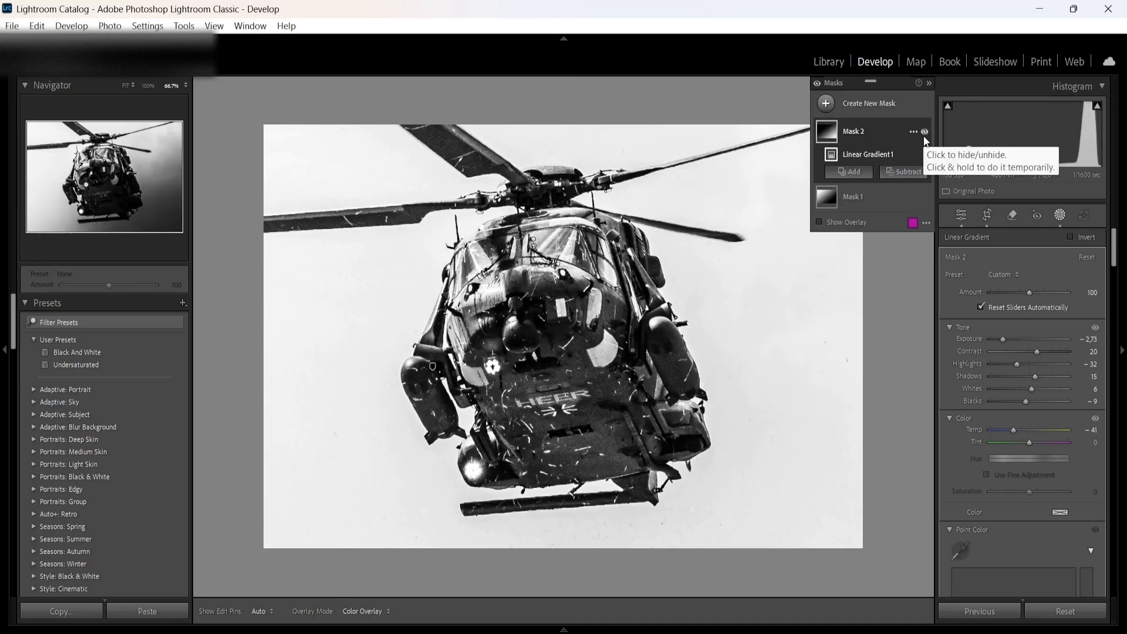
pyautogui.click(924, 135)
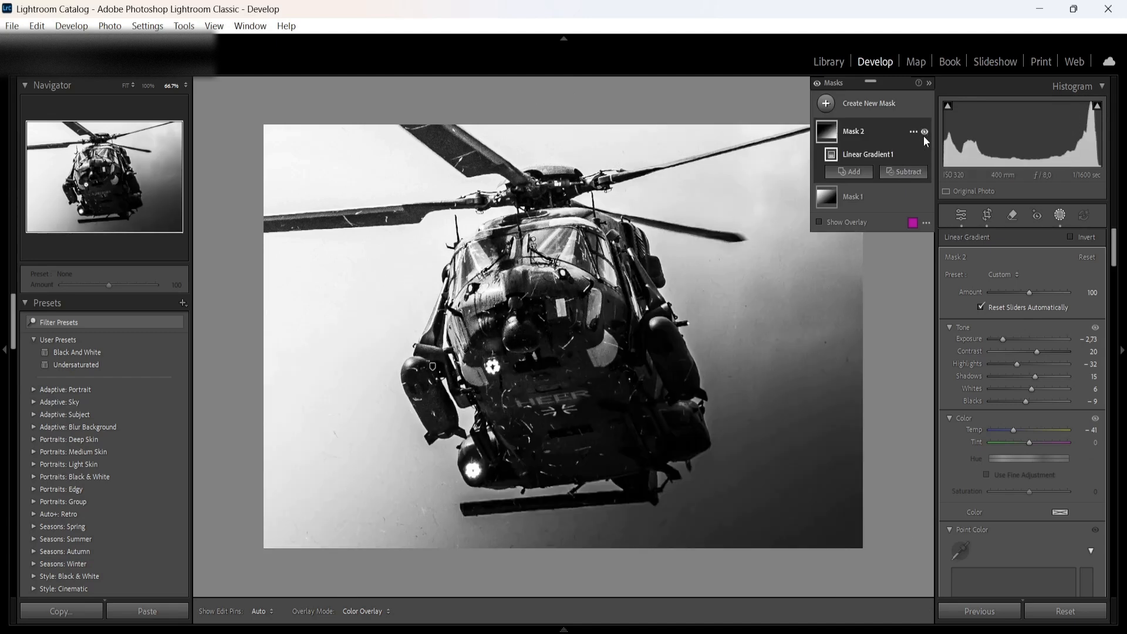
# Leave masking, apply Denoise to the whole photo at amount 50, and check the helicopter's nose close up
pyautogui.click(956, 216)
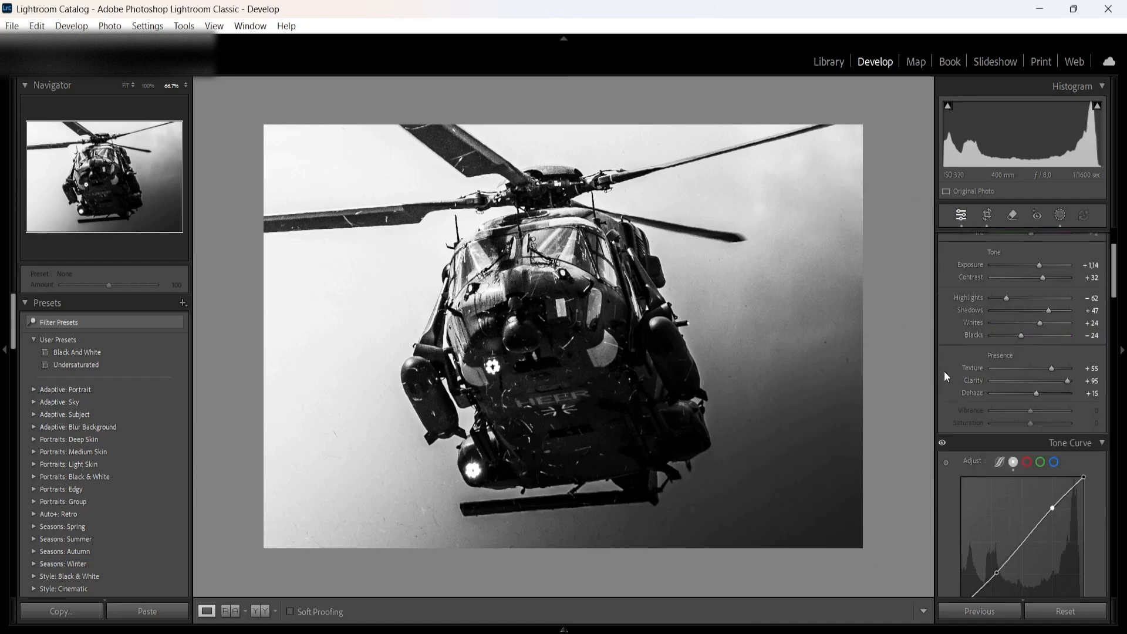
pyautogui.scroll(-15, 944, 371)
pyautogui.scroll(2, 985, 386)
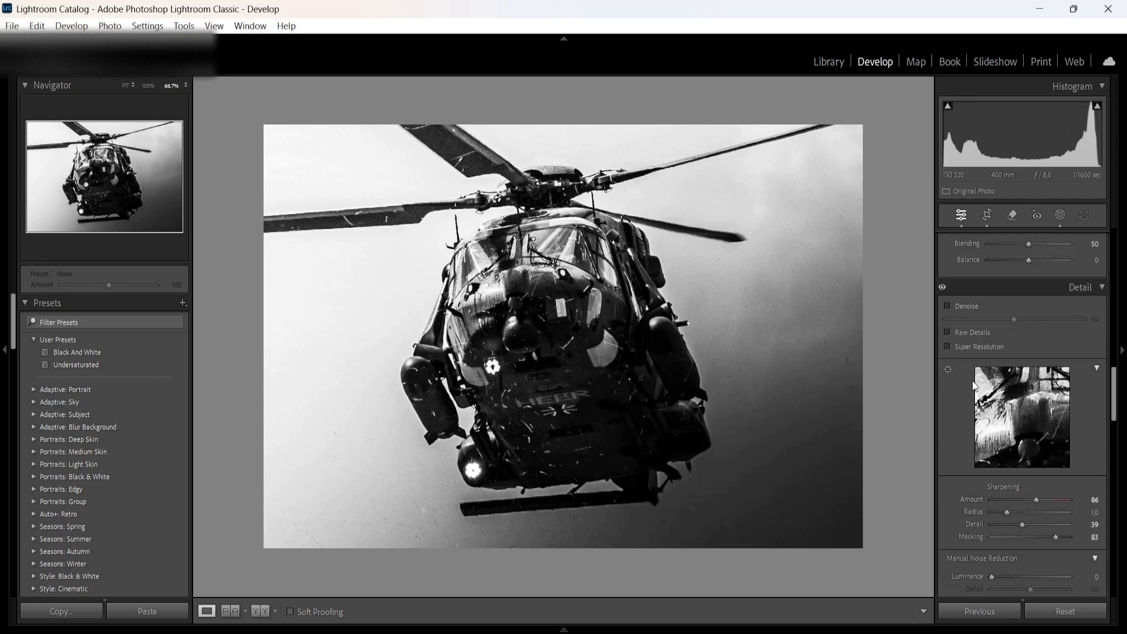
pyautogui.click(956, 307)
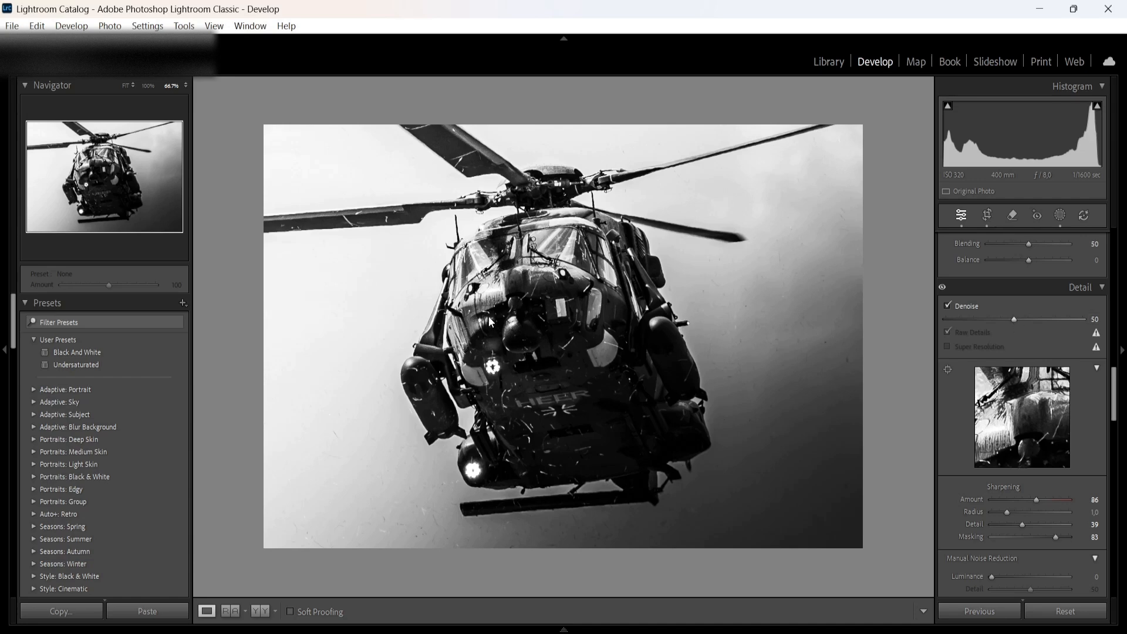
pyautogui.click(517, 318)
pyautogui.click(518, 318)
# Enable lens profile corrections for the Canon EF 100-400mm lens and remove chromatic aberration
pyautogui.scroll(-5, 1114, 396)
pyautogui.scroll(-3, 1114, 396)
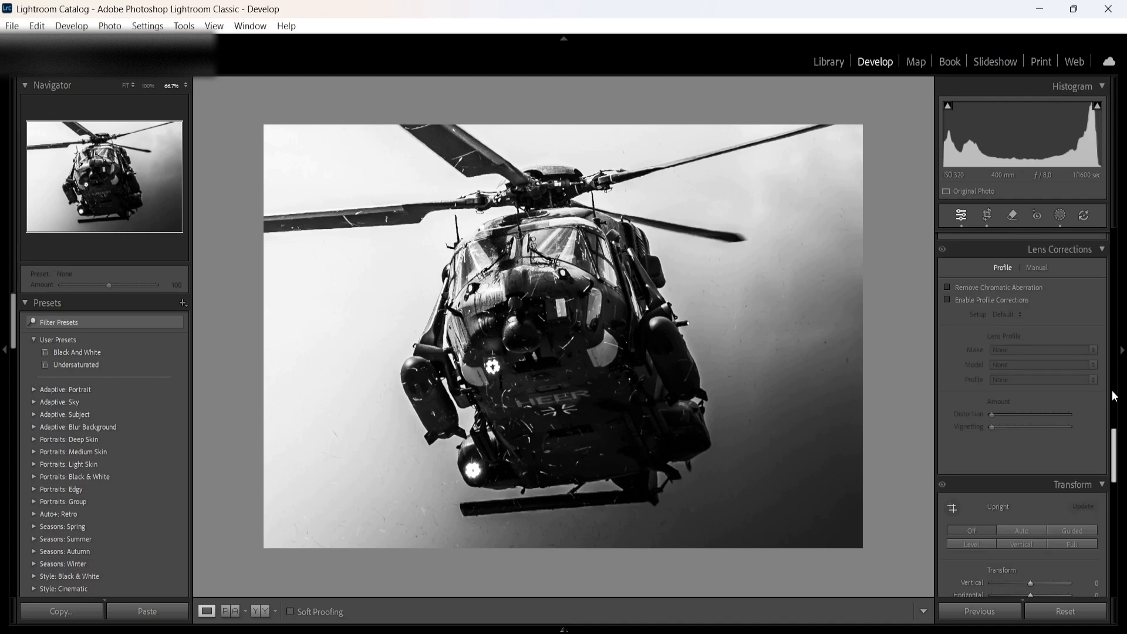
pyautogui.click(974, 300)
pyautogui.click(967, 287)
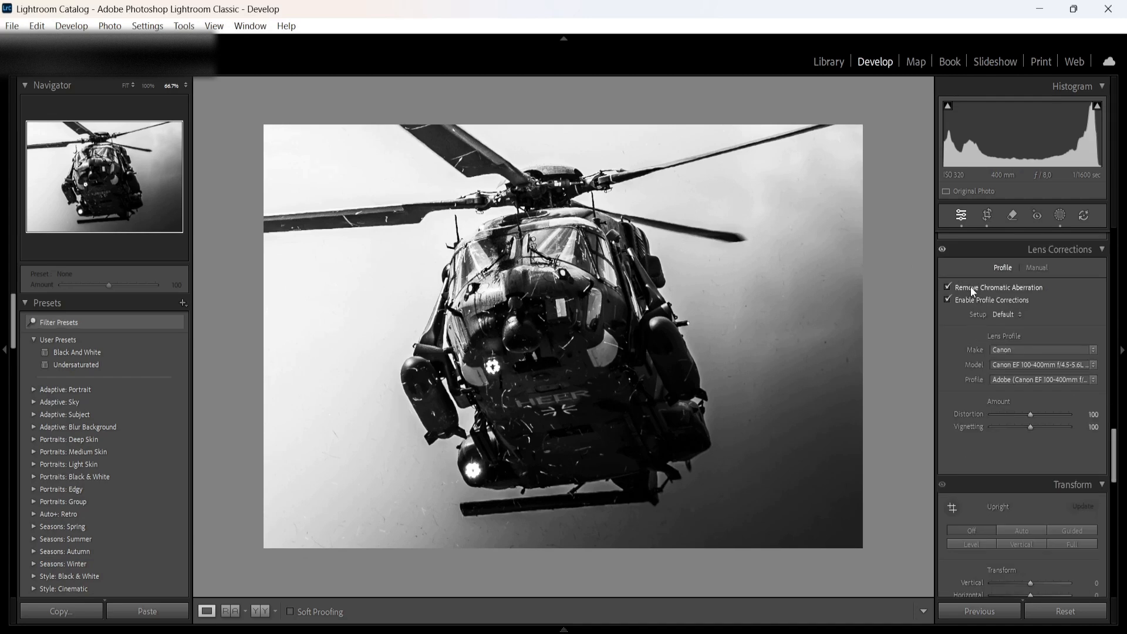
pyautogui.scroll(3, 950, 437)
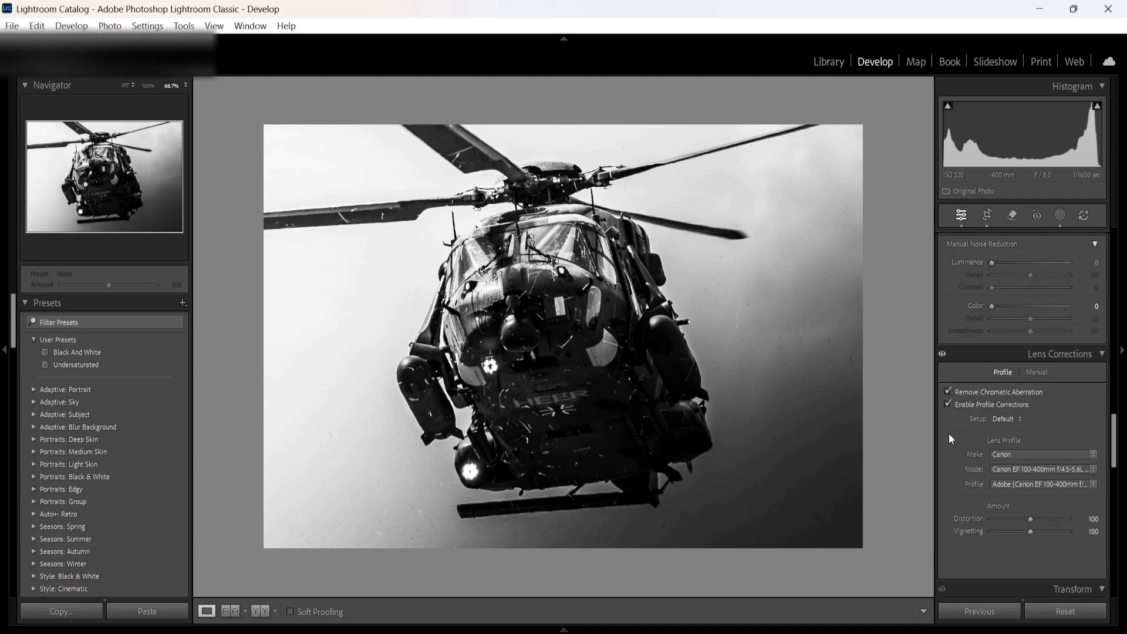